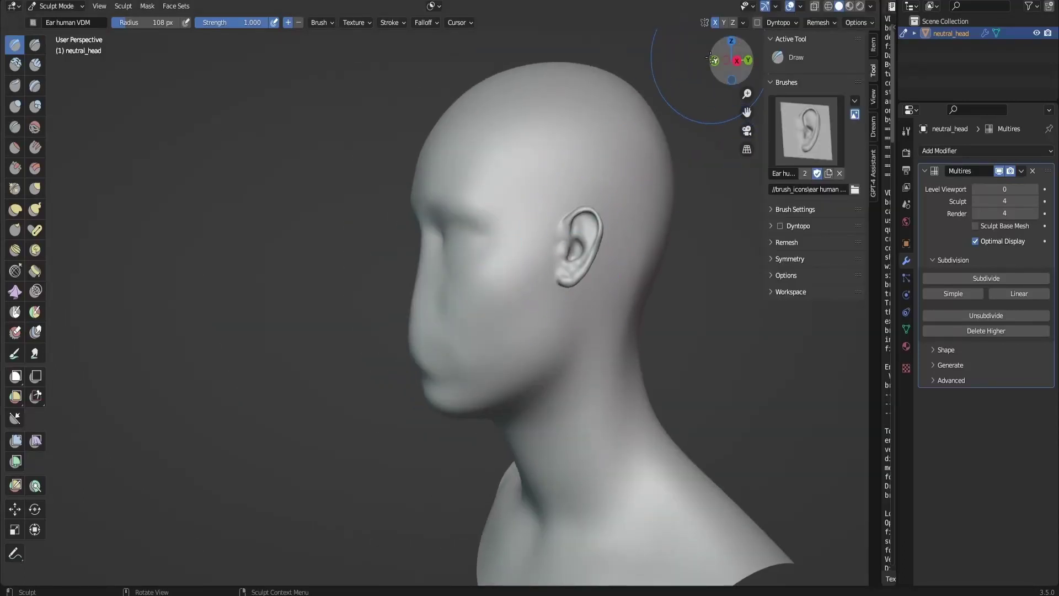
Stamp human eyes onto the front of the head with the Eye human 01 VDM brush.
drag(731, 61, 772, 62)
click(806, 137)
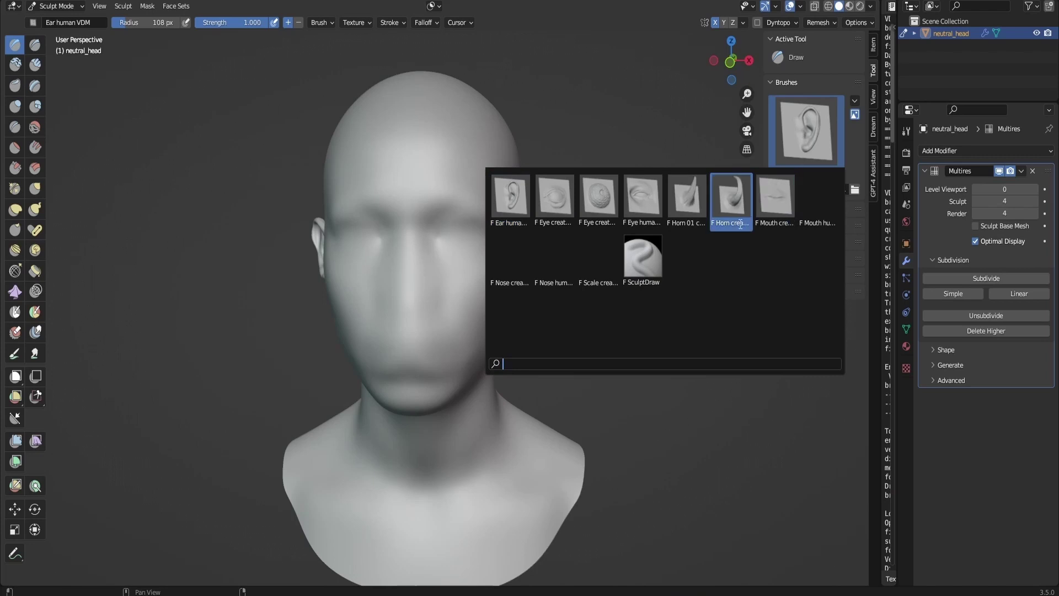
click(639, 201)
mouse_move(454, 238)
mouse_down()
mouse_move(466, 267)
mouse_move(459, 302)
mouse_up()
drag(730, 61, 738, 58)
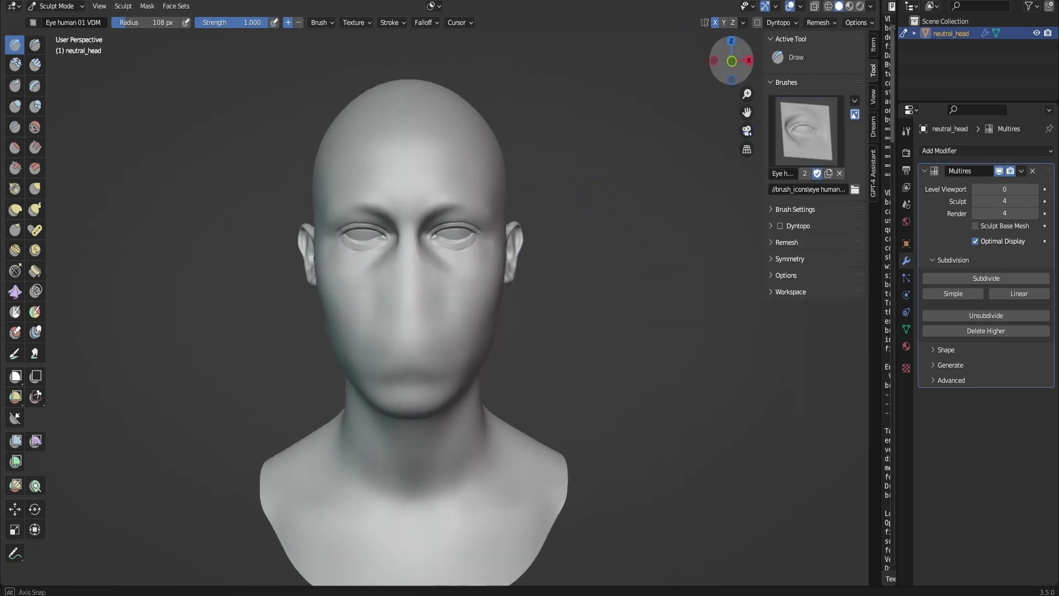
Nudge the outer eye areas and the sides of the lower face inward with the Elastic Deform brush.
click(15, 209)
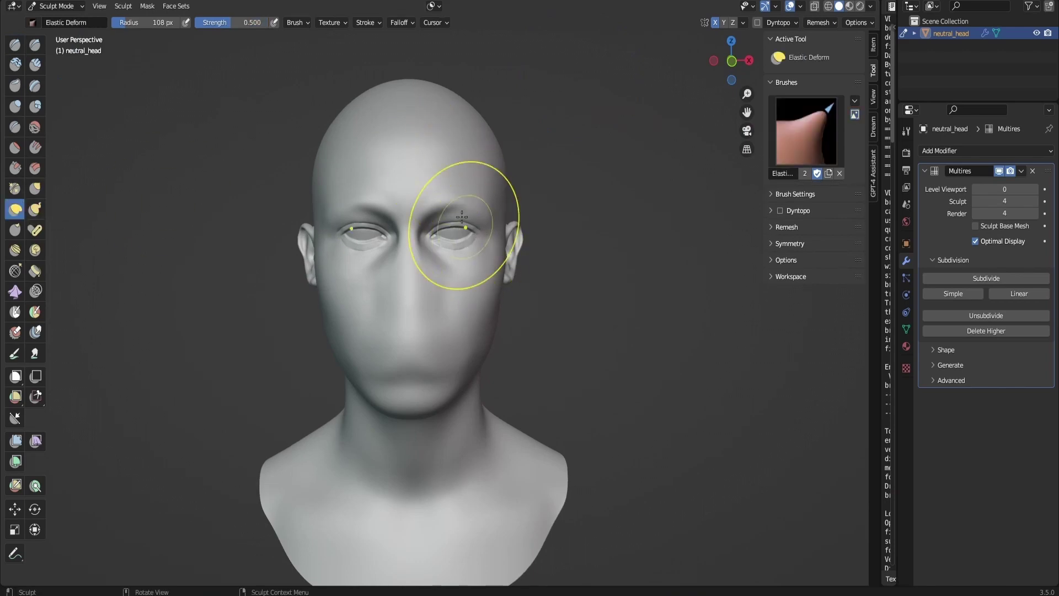
drag(503, 262, 499, 264)
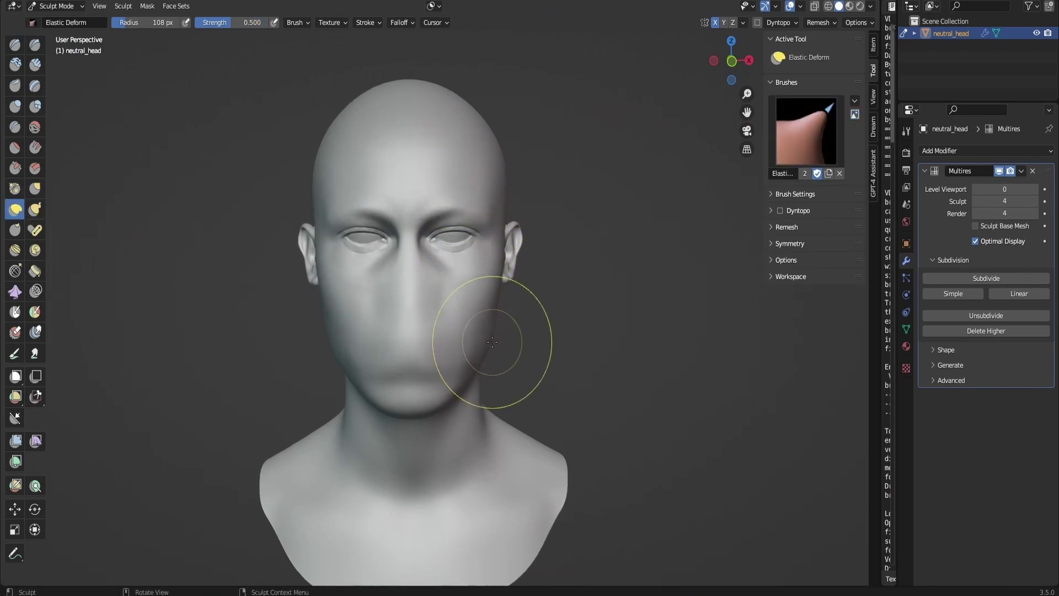
drag(492, 344, 479, 345)
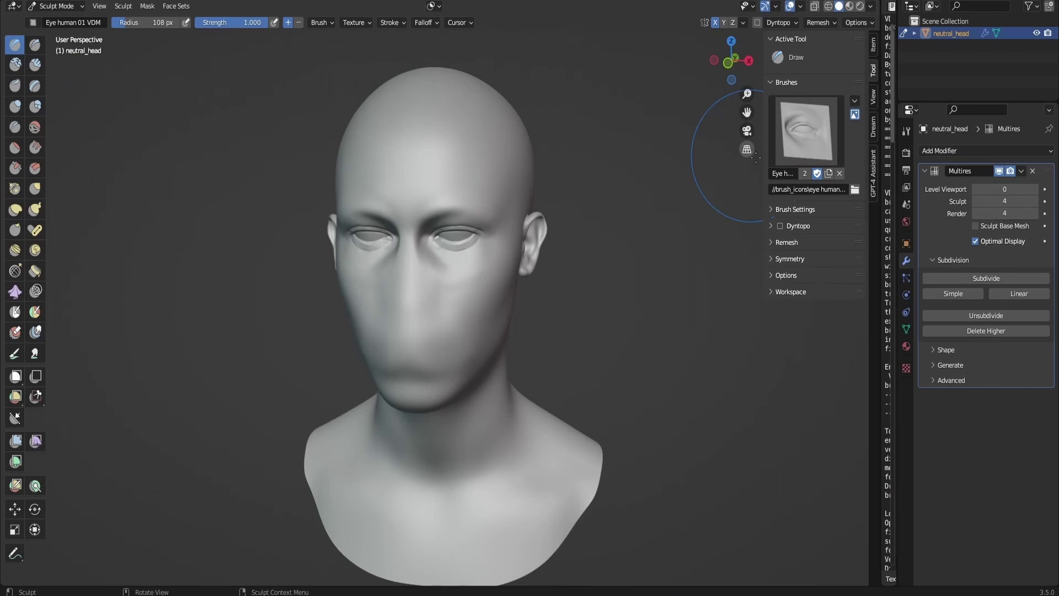
Stamp a nose onto the middle of the face in front view with the Nose human 01 VDM brush.
click(806, 131)
click(555, 254)
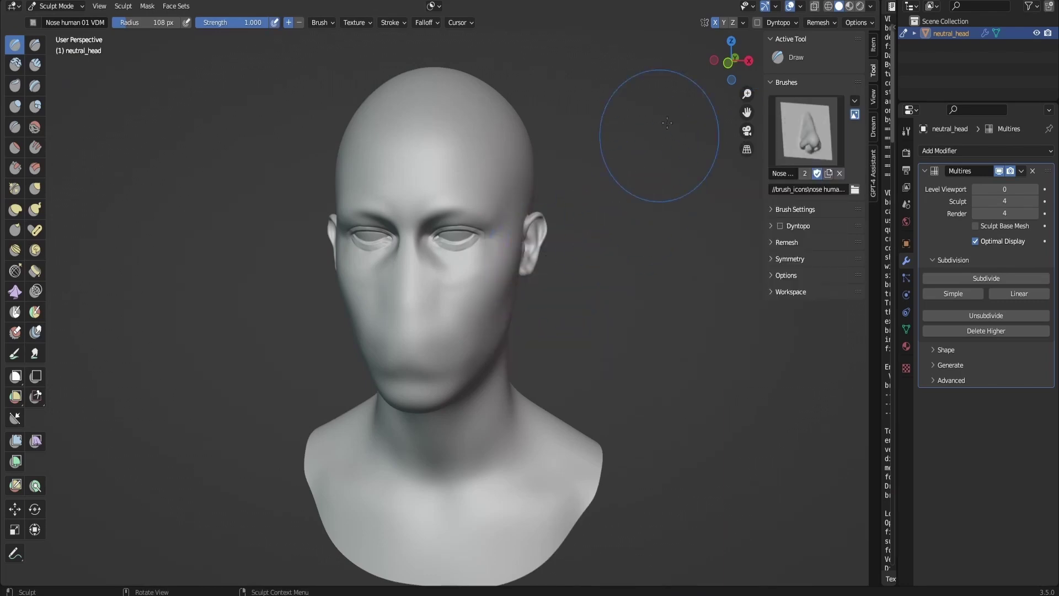
click(723, 71)
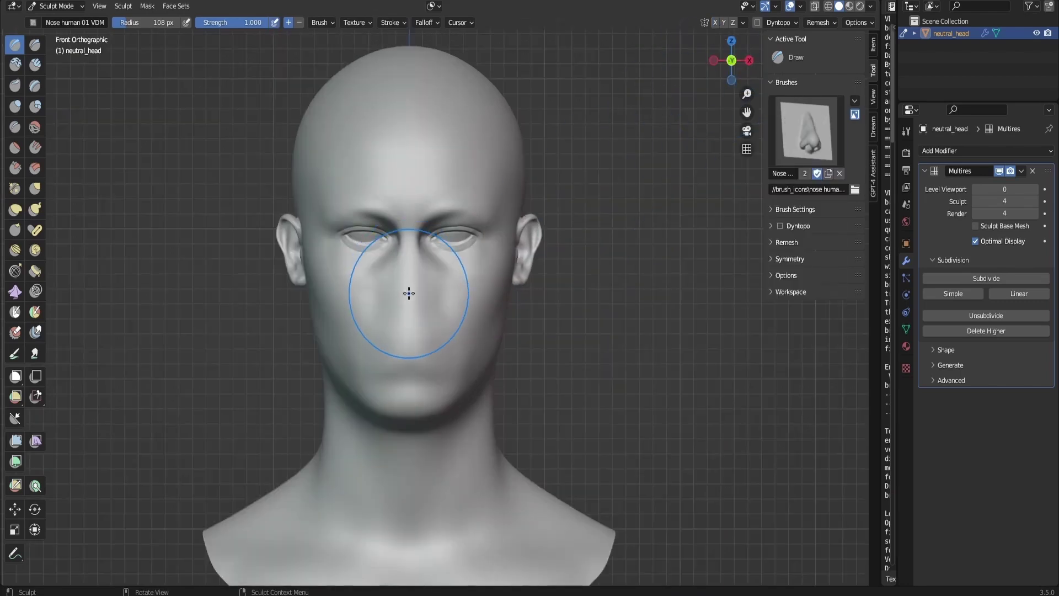
drag(408, 291, 411, 354)
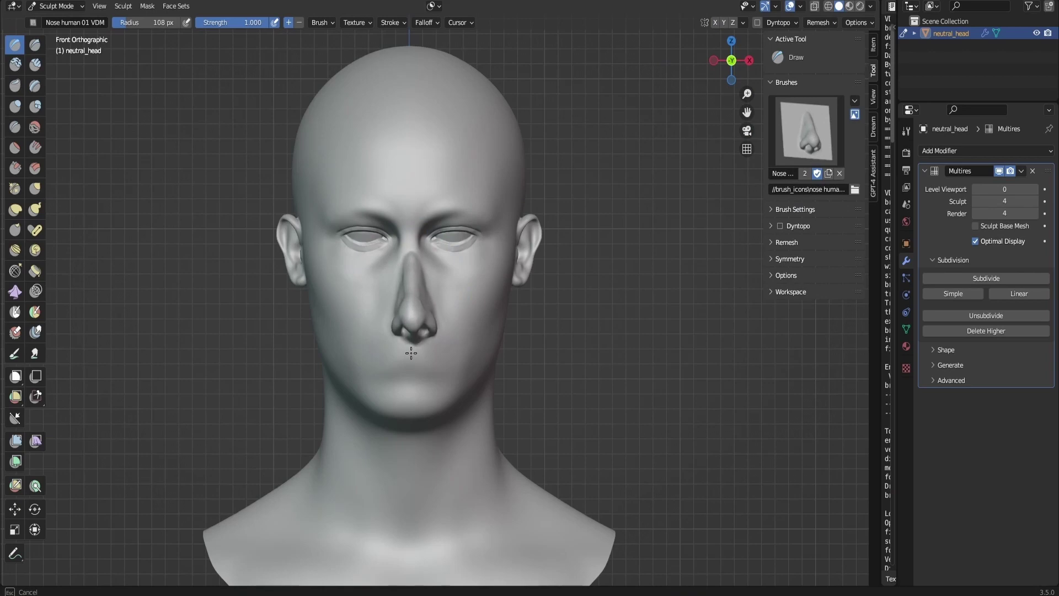
Reshape and reposition the nose with the Elastic Deform brush, working from the front and side views.
click(15, 209)
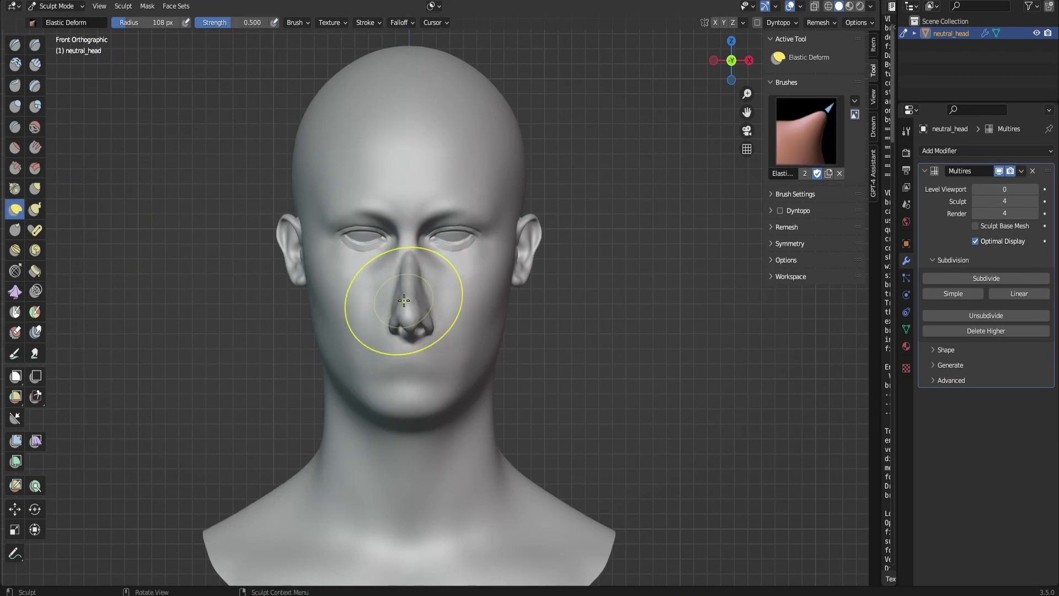
mouse_move(404, 300)
mouse_down()
mouse_move(383, 326)
mouse_move(418, 251)
mouse_up()
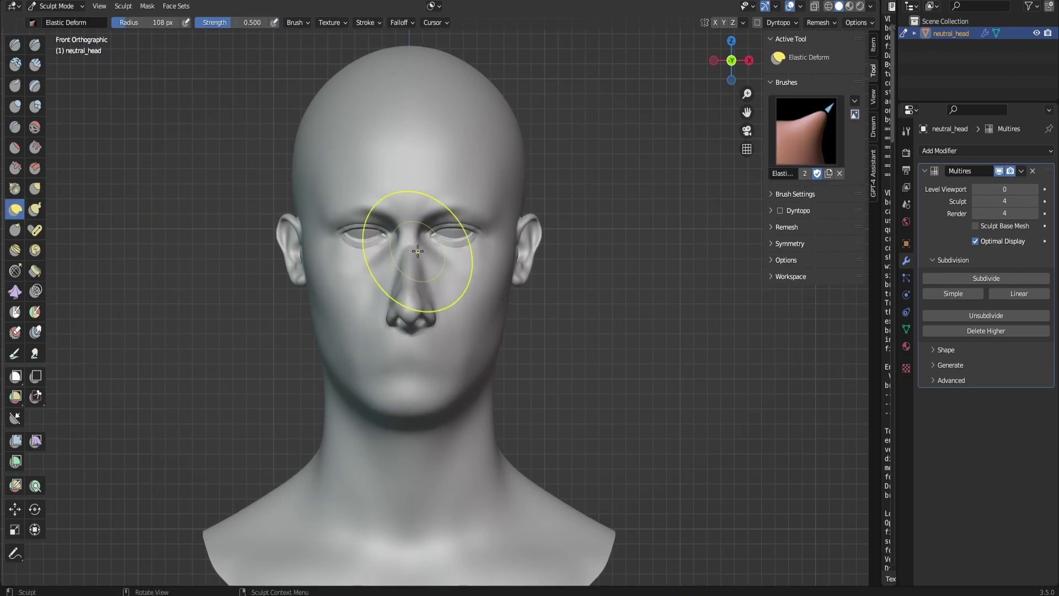
key(KP_3)
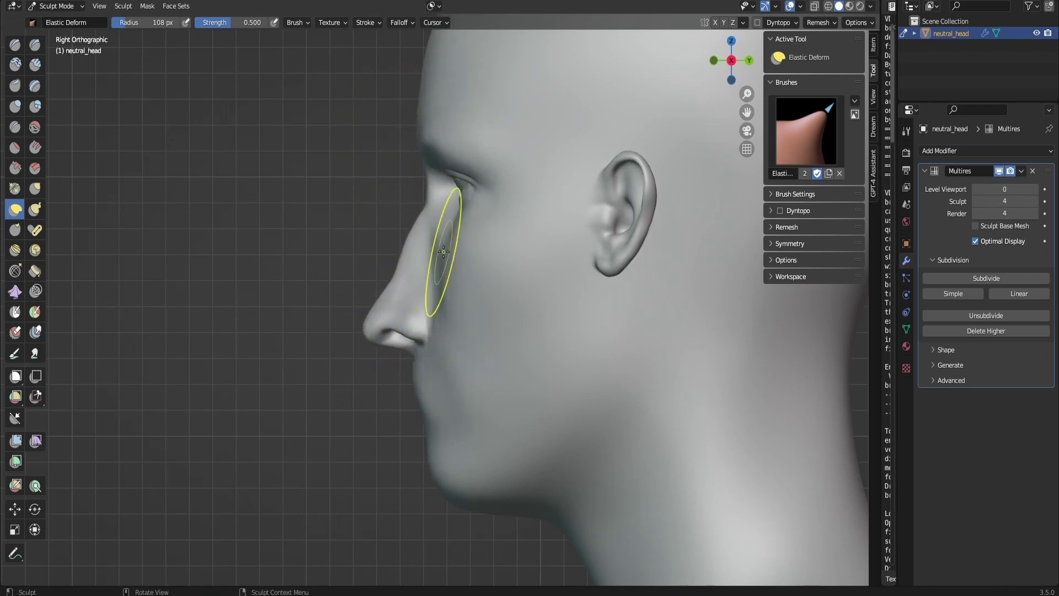
Stamp a mouth with the Mouth human 01 VDM brush and refine the mouth corners and chin with Snake Hook.
mouse_move(723, 59)
mouse_down()
mouse_move(424, 299)
mouse_move(455, 419)
mouse_move(635, 72)
mouse_up()
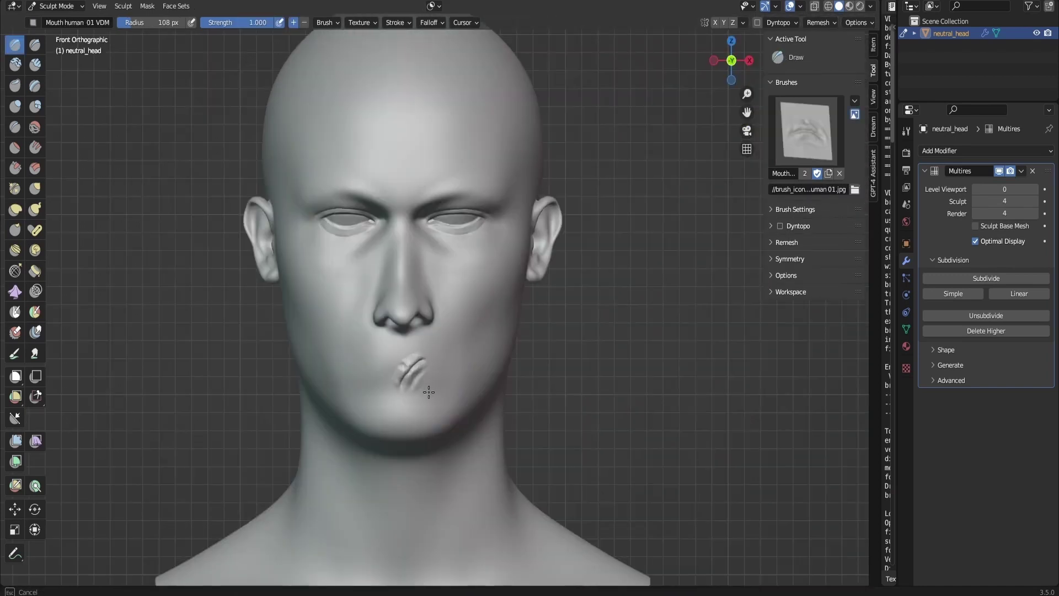
drag(422, 435, 409, 445)
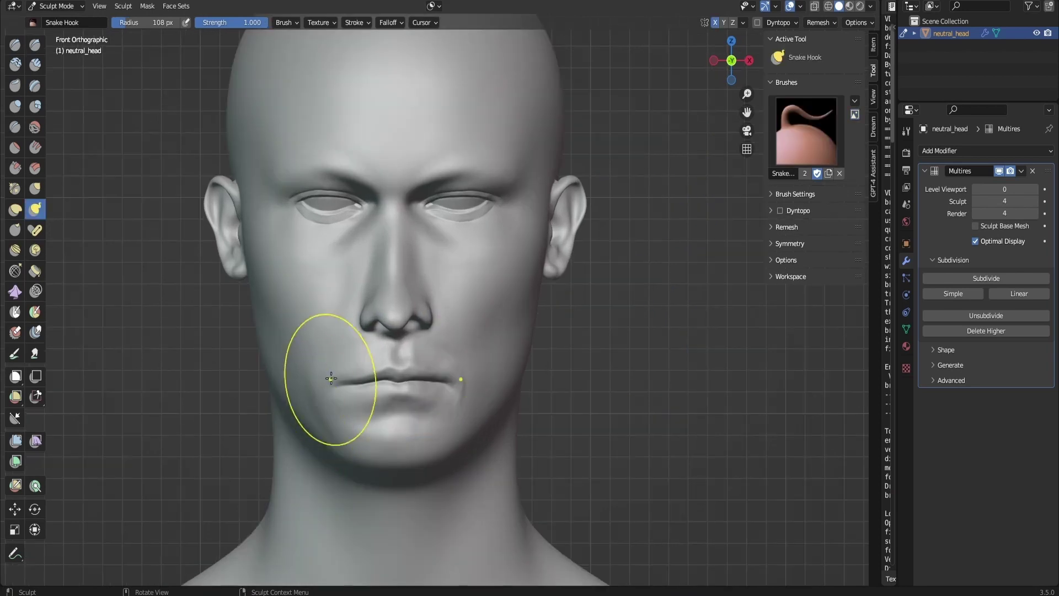
drag(326, 376, 317, 407)
drag(390, 453, 393, 464)
drag(426, 454, 449, 440)
drag(394, 469, 397, 476)
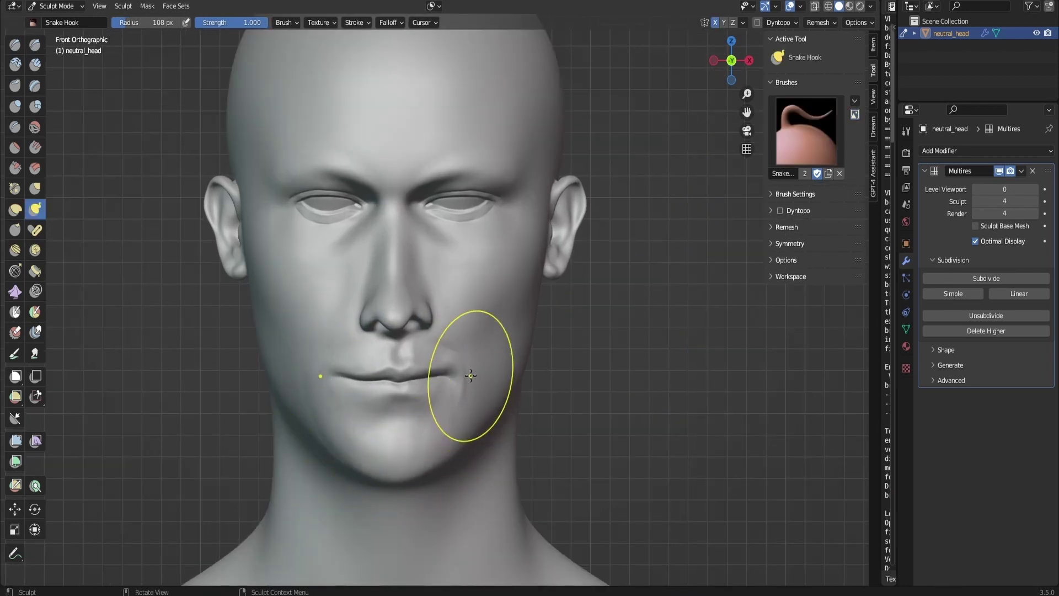
drag(465, 397, 465, 353)
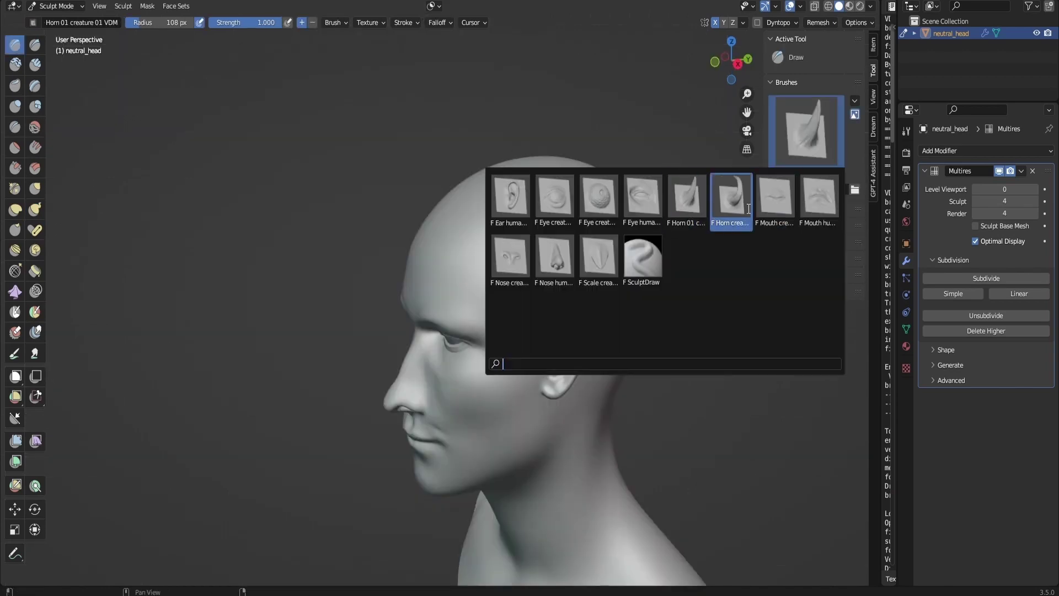
Stamp a curved horn on each side of the forehead with the Horn creature 02 VDM brush.
click(721, 202)
mouse_move(456, 289)
mouse_down()
mouse_move(508, 276)
mouse_move(477, 325)
mouse_up()
click(715, 62)
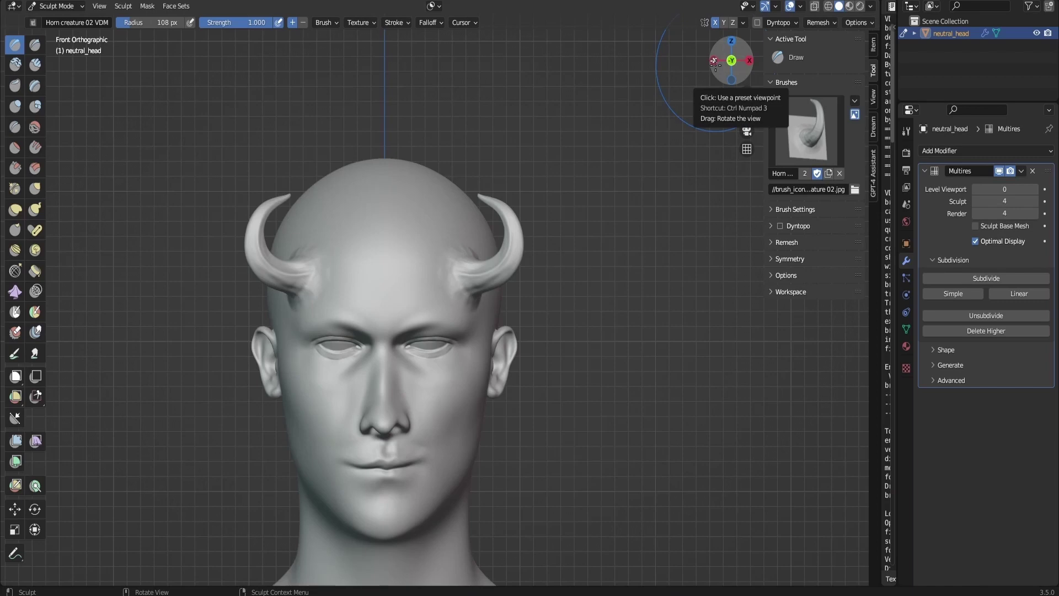
drag(717, 62, 615, 61)
click(15, 209)
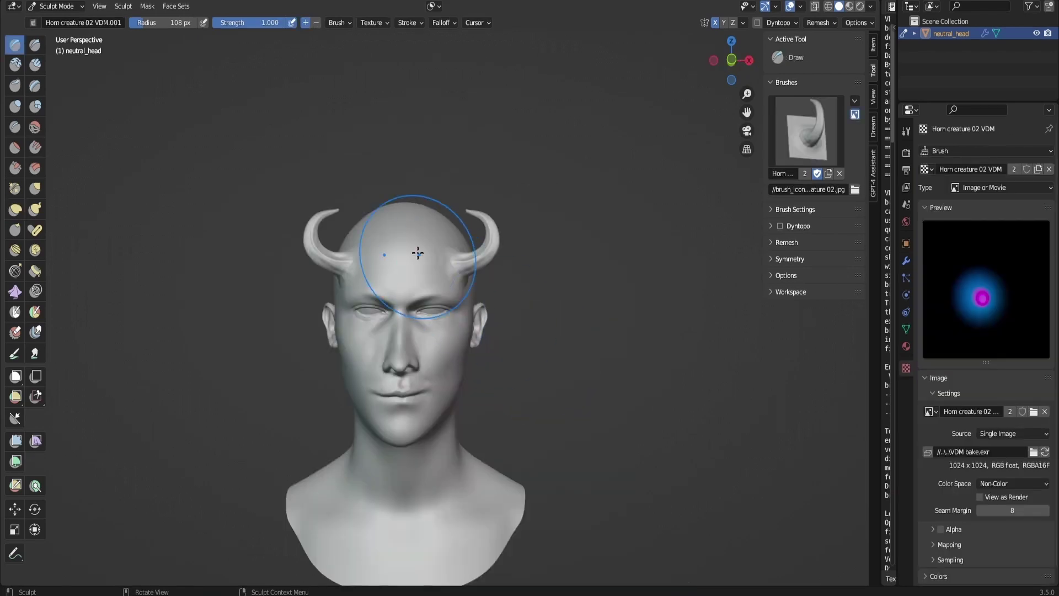
Stamp one large upright horn in the centre of the forehead with the Horn creature 02 VDM.001 brush.
mouse_move(416, 252)
mouse_down()
mouse_move(413, 233)
mouse_move(421, 265)
mouse_move(411, 287)
mouse_up()
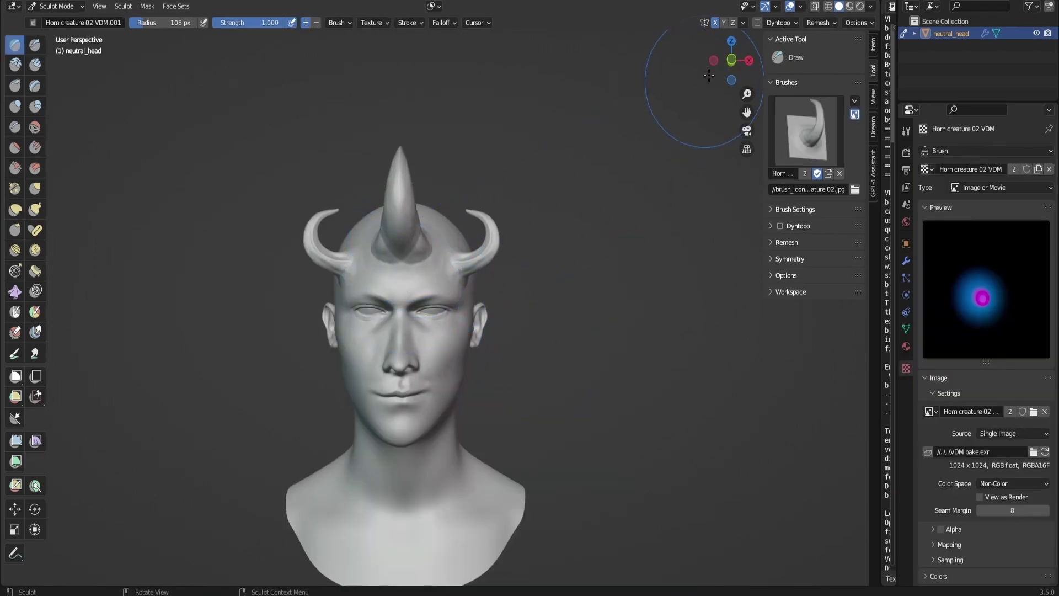
drag(732, 59, 665, 69)
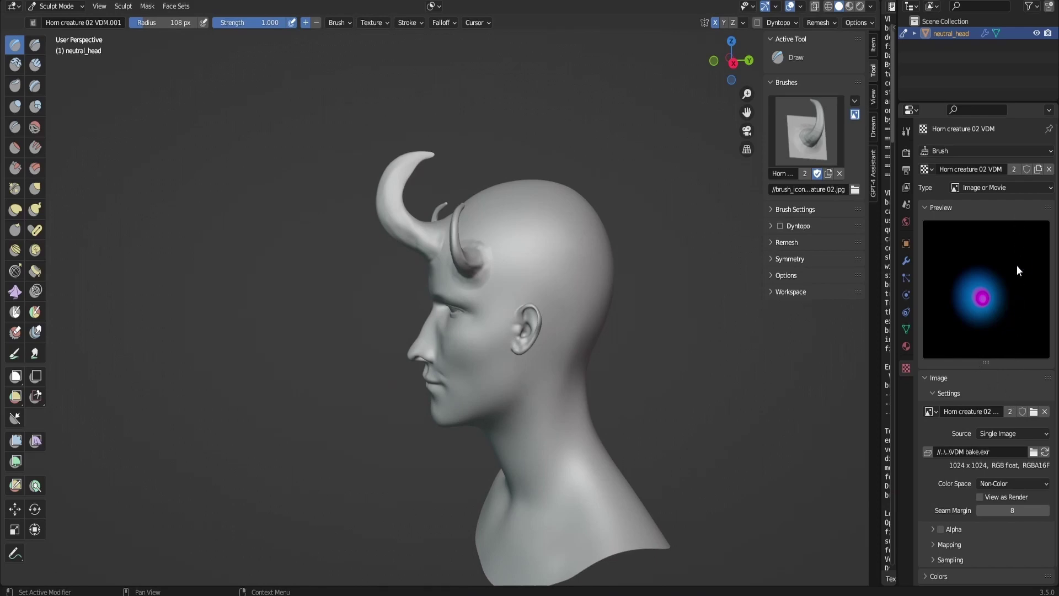
drag(567, 251, 585, 276)
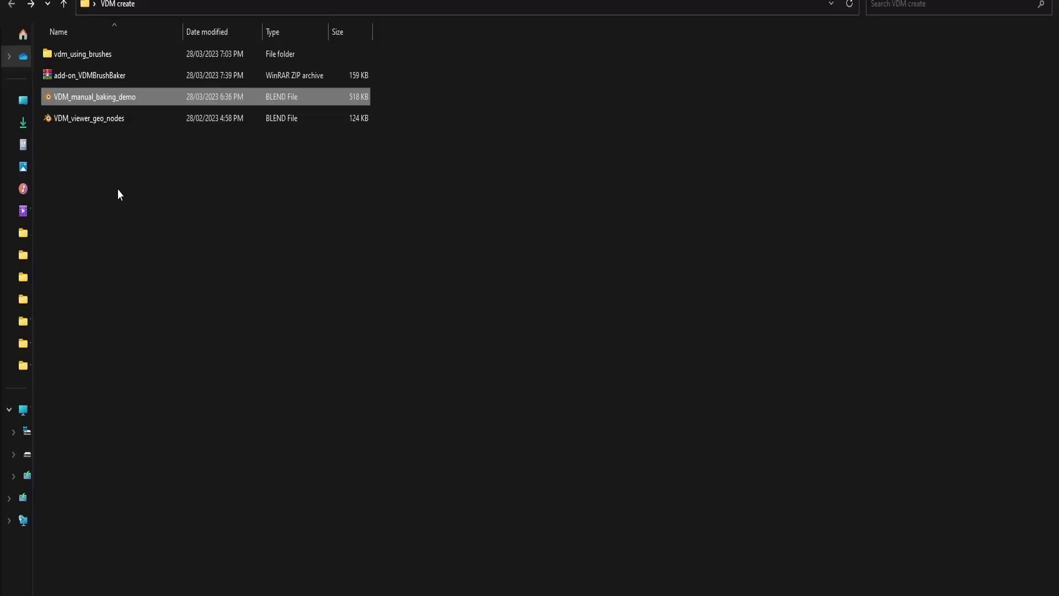
Open the VDM_manual_baking_demo blend file and switch the flat plane to Sculpt Mode.
double_click(104, 99)
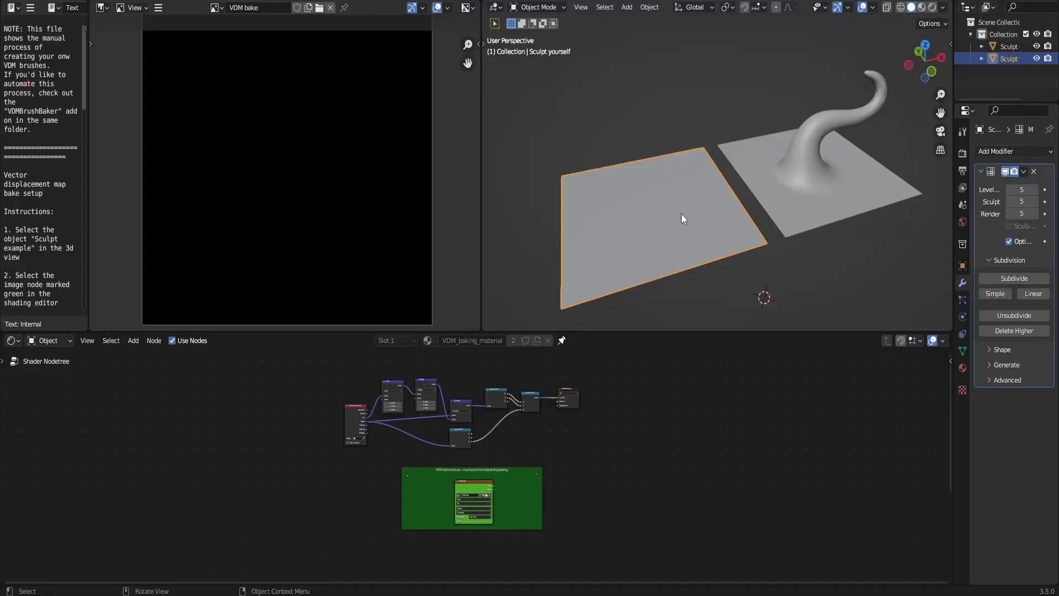
click(533, 7)
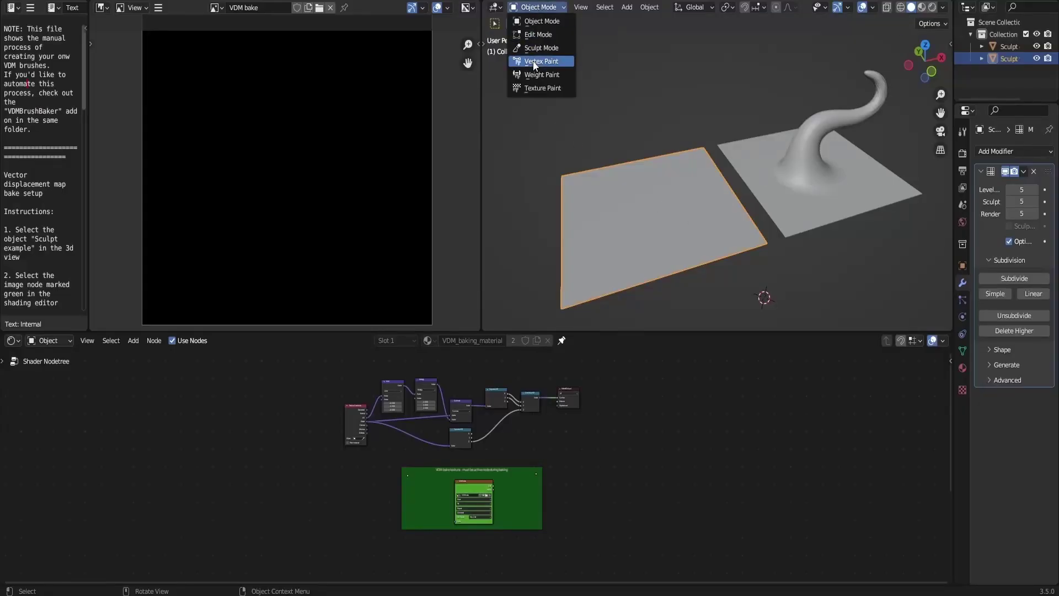
click(534, 58)
Pull a rounded bump up out of the flat plane with the Snake Hook brush and stretch it sideways.
drag(631, 206, 634, 148)
drag(646, 184, 666, 169)
drag(638, 188, 601, 190)
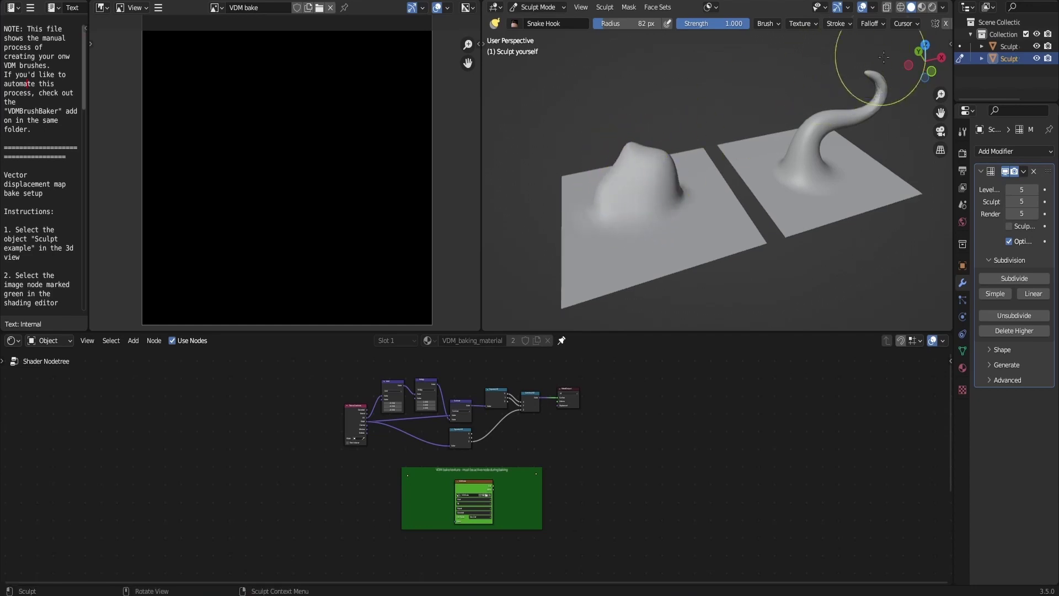
drag(918, 64, 1013, 60)
mouse_move(707, 196)
mouse_down()
mouse_move(756, 186)
mouse_move(776, 199)
mouse_up()
Bend the bump over into an overhanging hook shape with the Grab brush and return to Object Mode.
mouse_move(916, 69)
mouse_down()
mouse_move(993, 77)
mouse_move(971, 88)
mouse_up()
key(g)
drag(797, 198, 817, 178)
drag(914, 64, 798, 39)
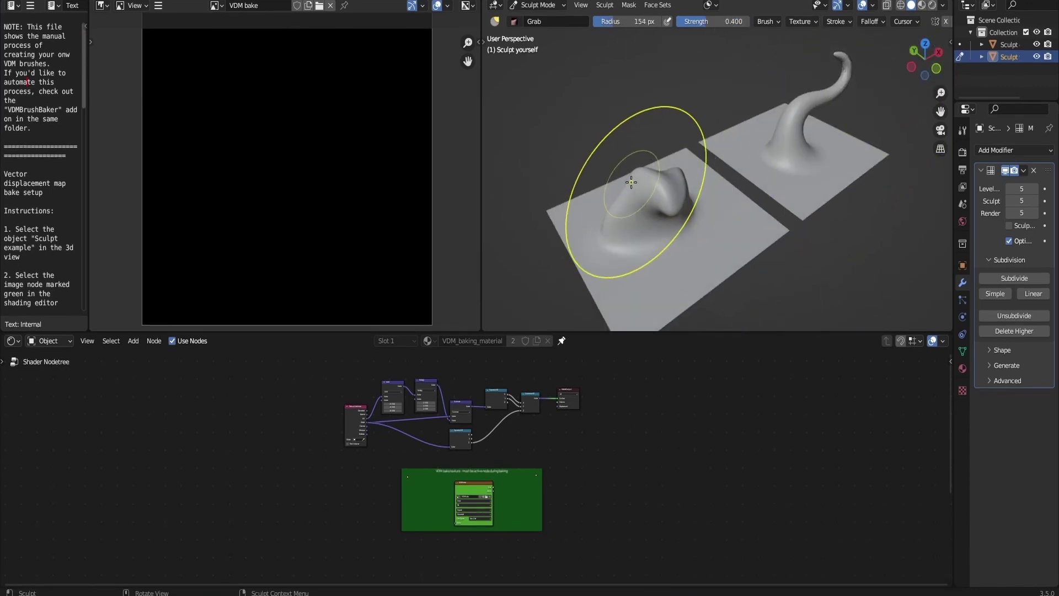
mouse_move(632, 181)
mouse_down()
mouse_move(621, 200)
mouse_move(693, 191)
mouse_up()
drag(914, 71, 932, 72)
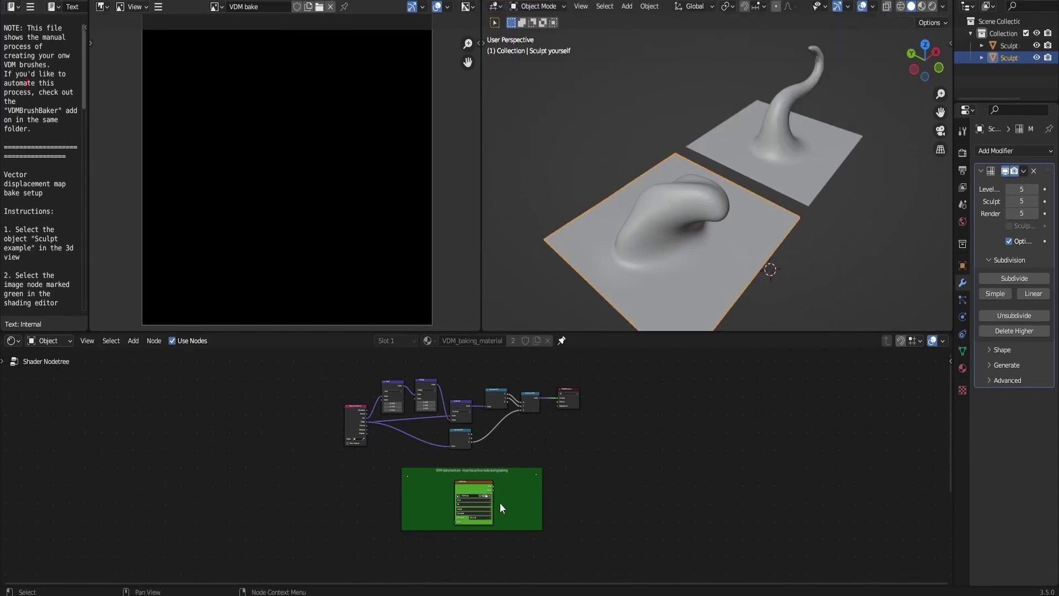
Bake the sculpted plane into the VDM bake texture, keeping its green image node active.
scroll(497, 494, up, 5)
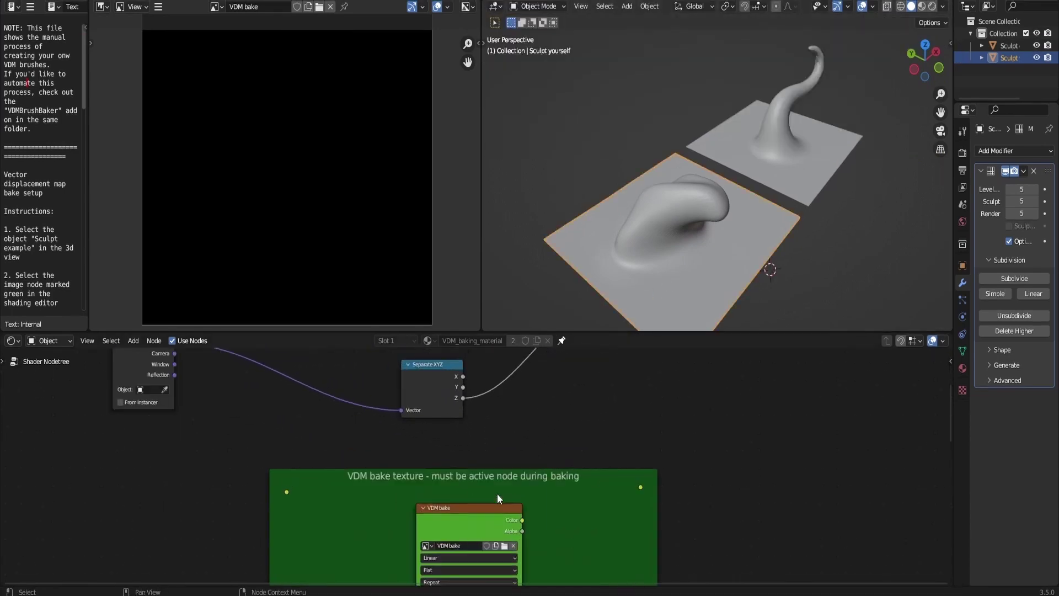
middle_drag(710, 512, 709, 414)
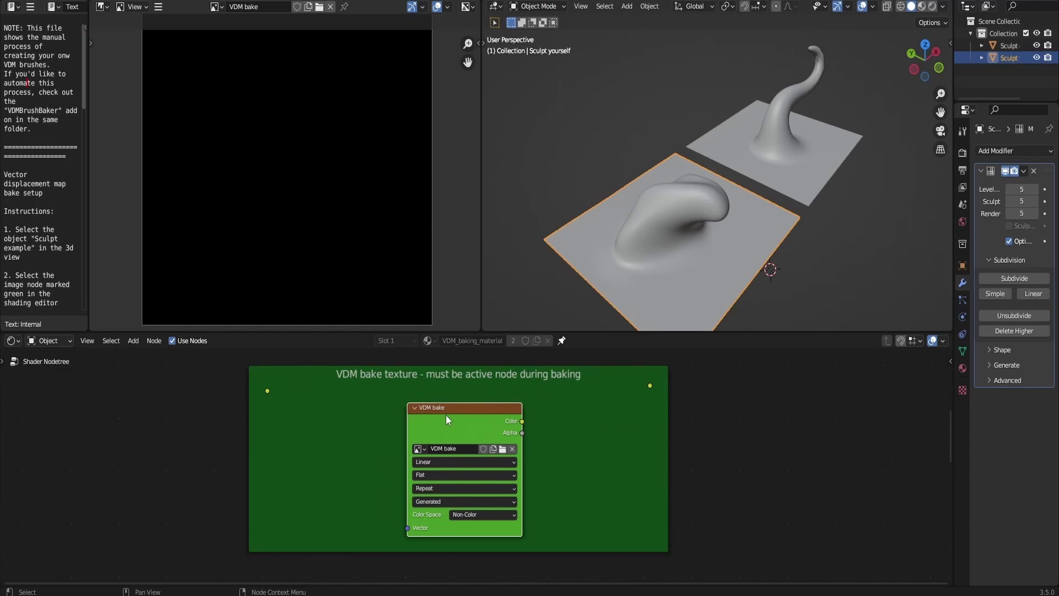
click(963, 153)
drag(970, 173, 935, 185)
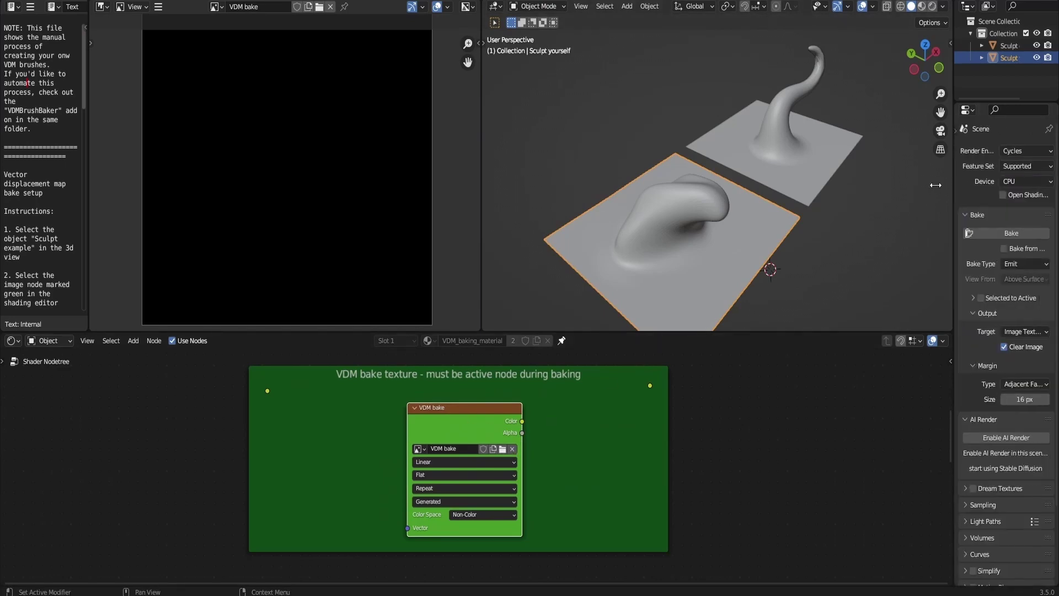
click(1010, 232)
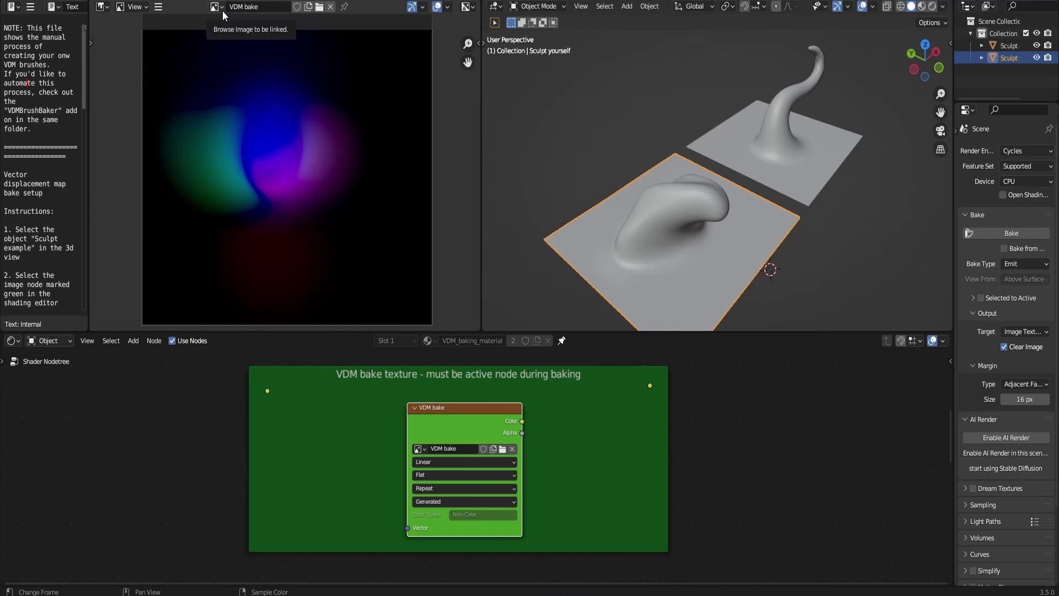
Save the baked VDM image as an OpenEXR file with the ZIP (lossless) codec, keeping Float (Half) depth and Non-Color.
click(158, 8)
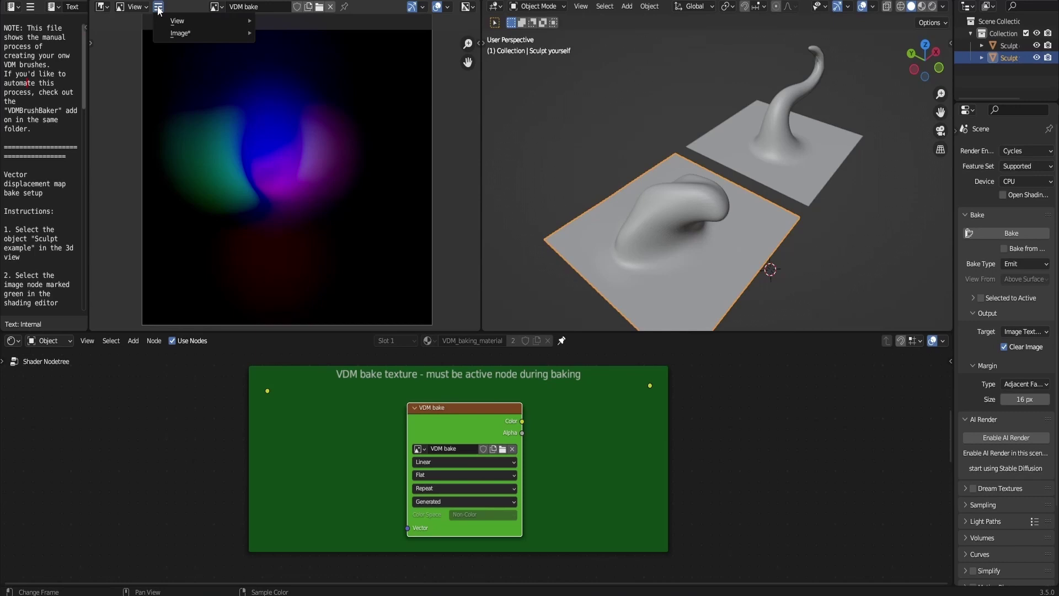
mouse_move(170, 32)
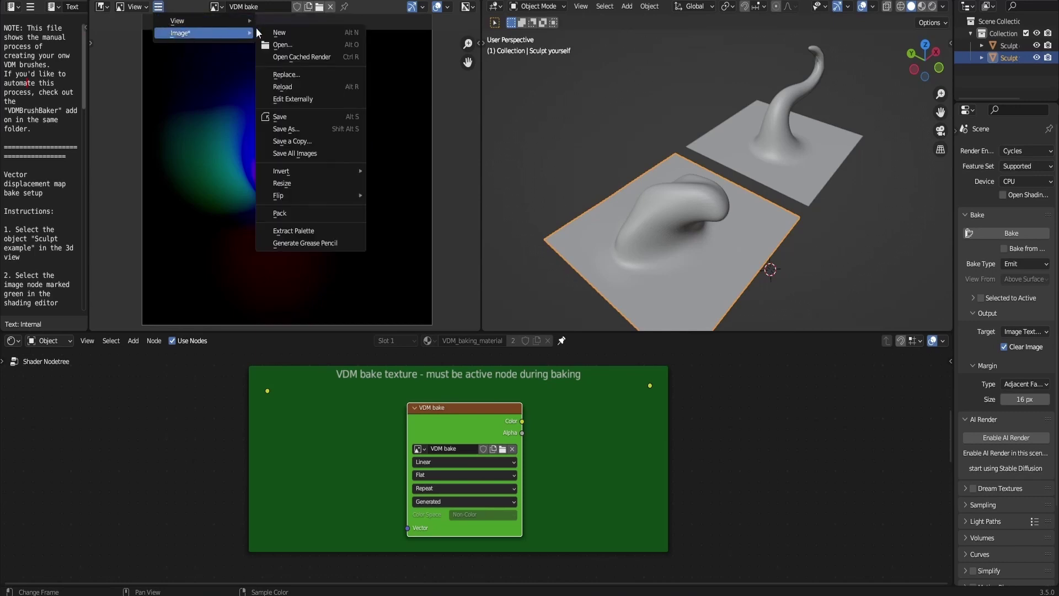
click(303, 128)
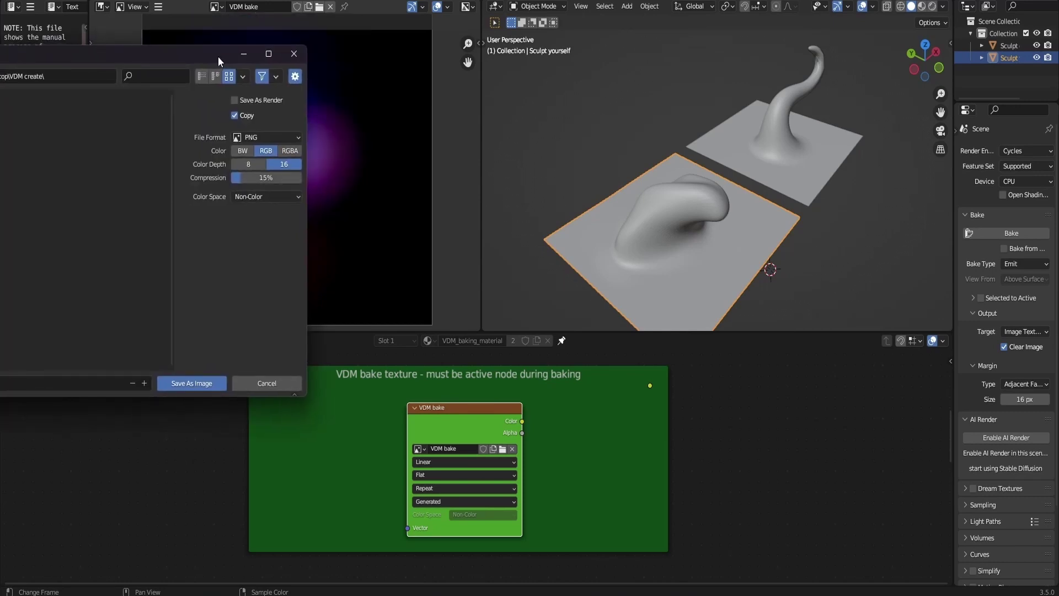
click(260, 136)
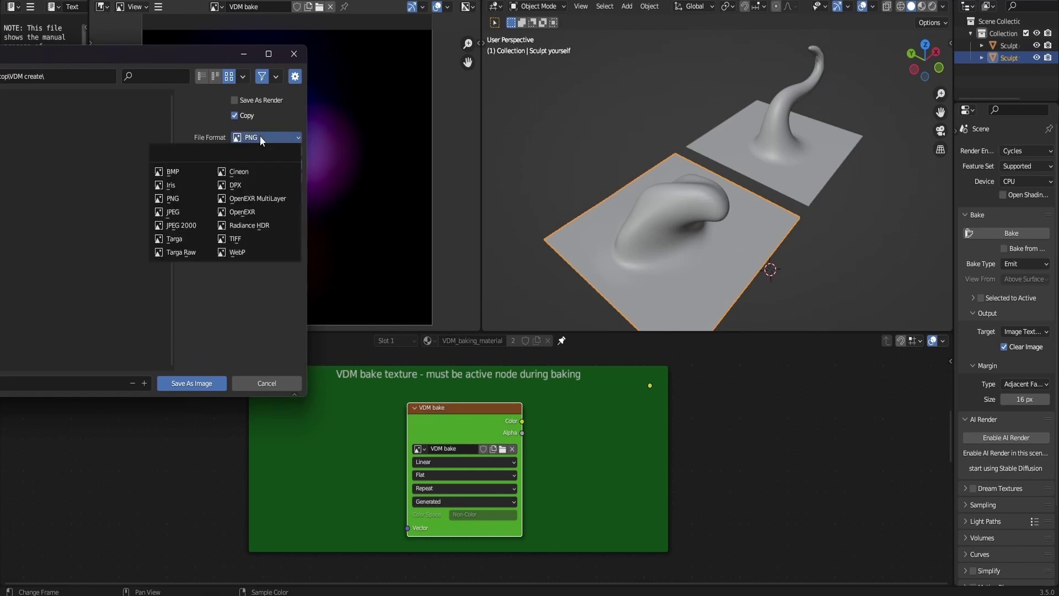
click(250, 211)
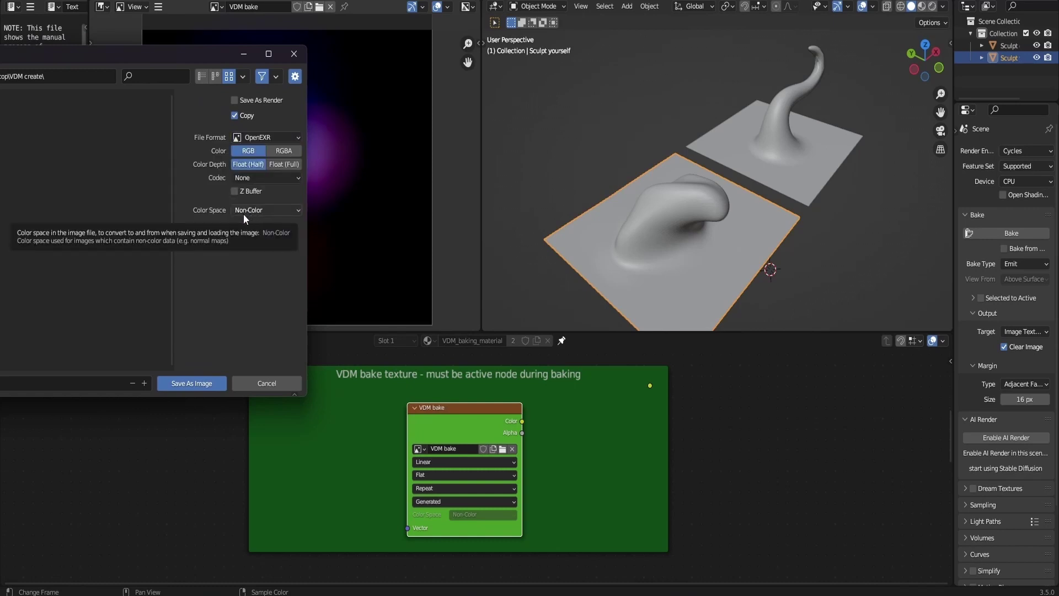
click(241, 180)
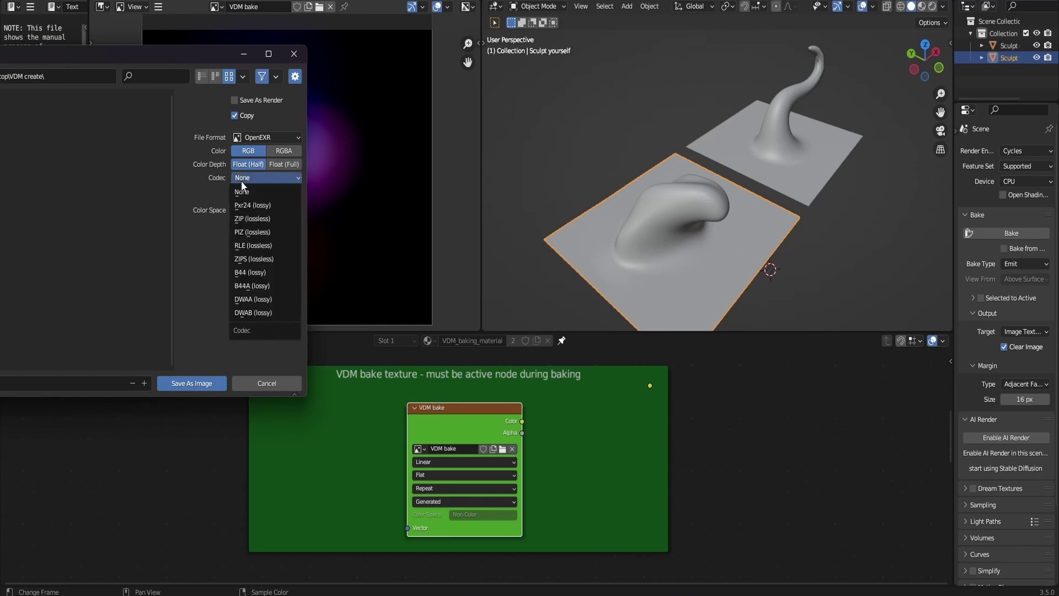
click(252, 221)
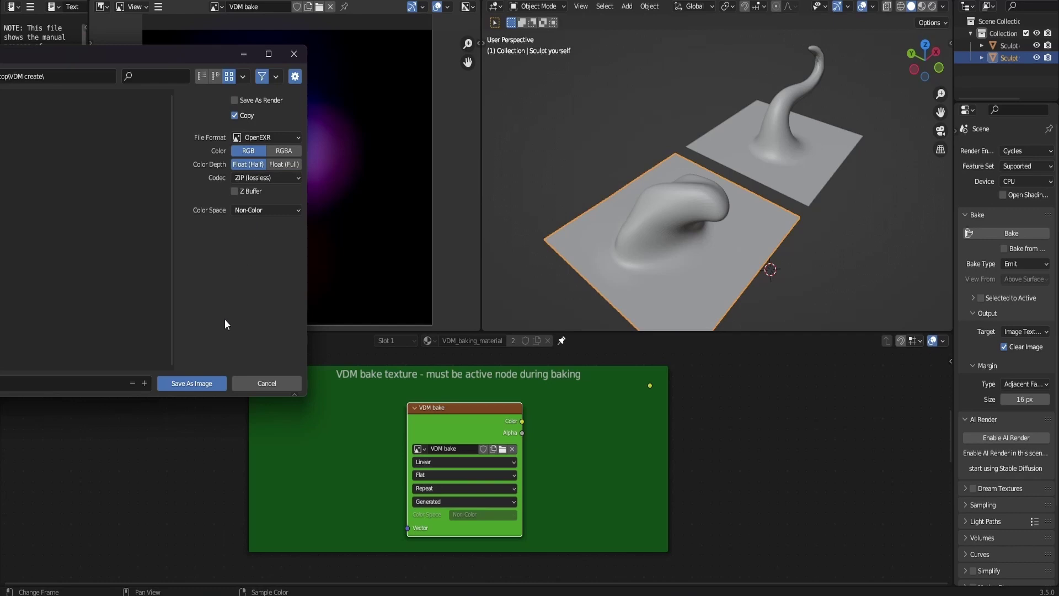
click(190, 383)
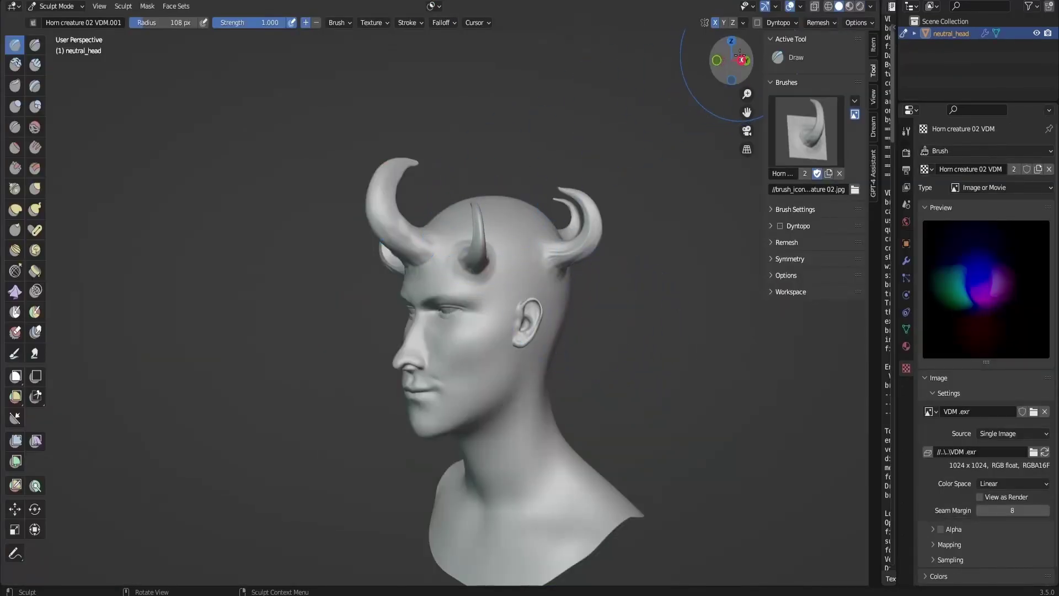
Sculpt a pair of horns on the crown of the head and a small spike above each ear with the custom VDM brush.
mouse_move(727, 55)
mouse_down()
mouse_move(740, 59)
mouse_move(723, 84)
mouse_up()
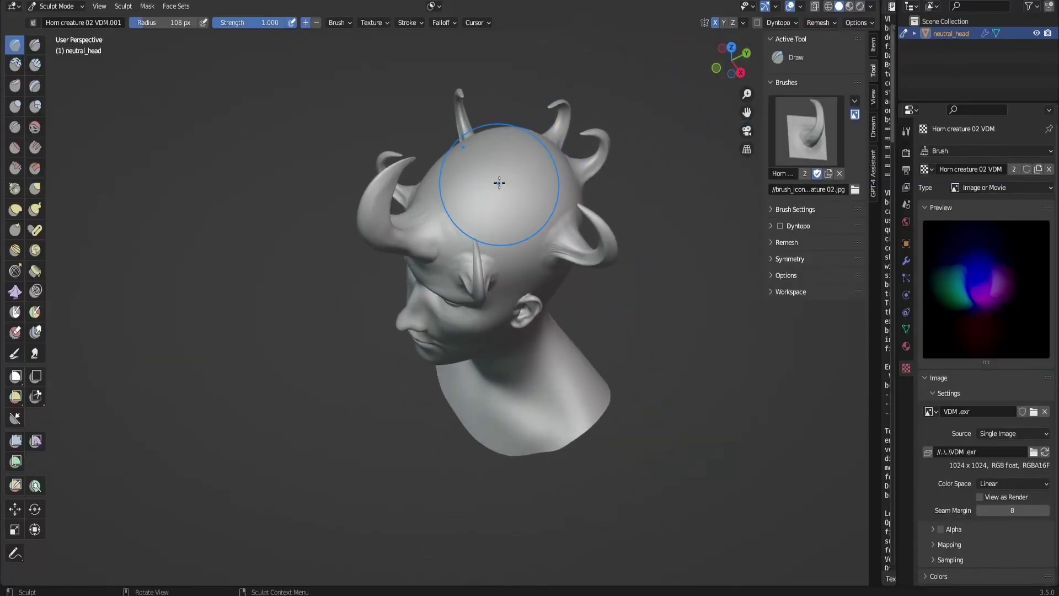
drag(499, 183, 524, 144)
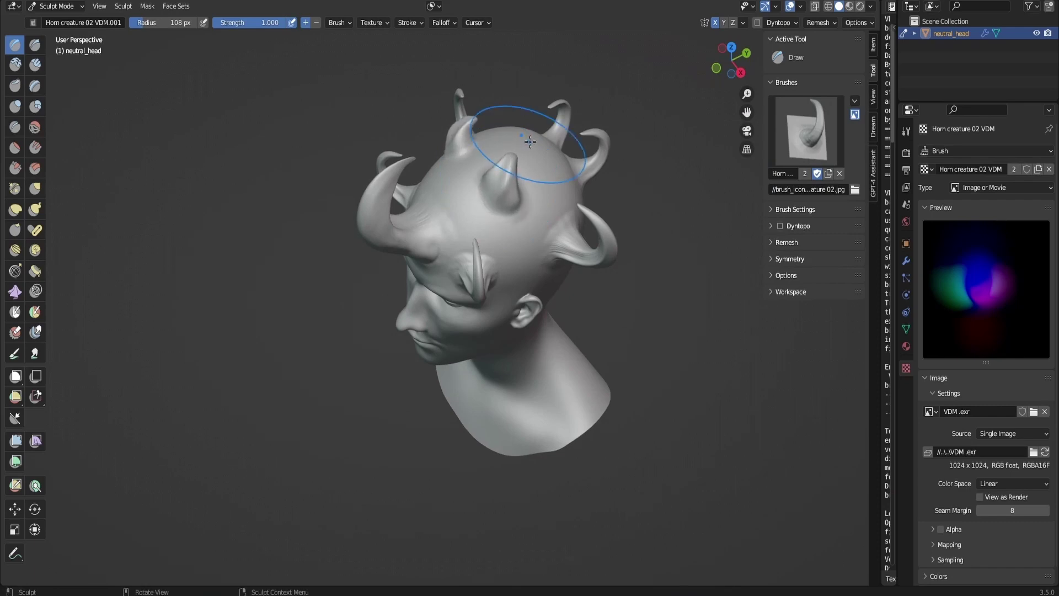
drag(722, 62, 736, 61)
drag(347, 272, 350, 261)
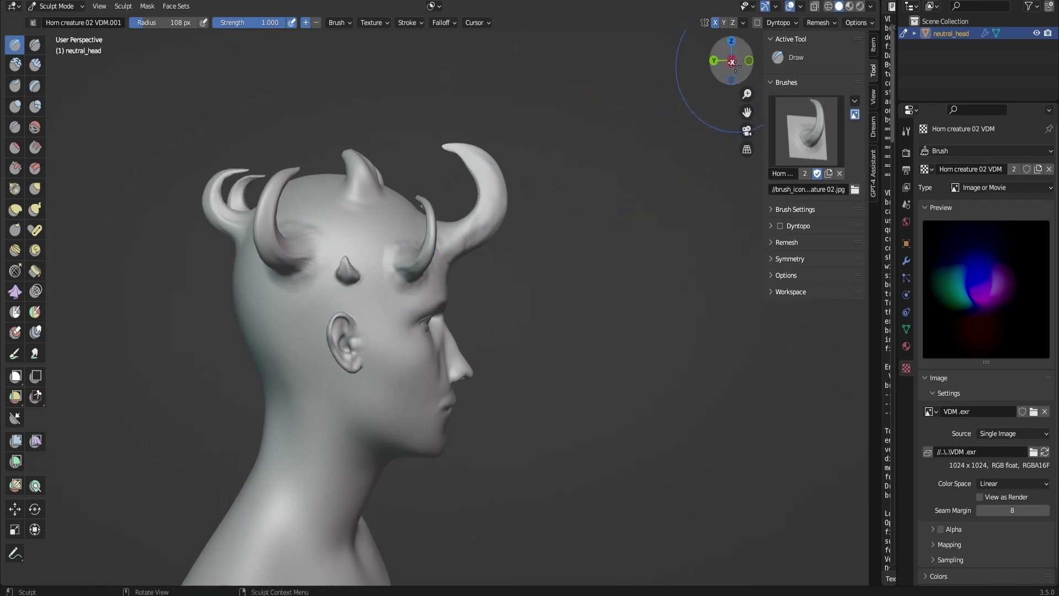
Sculpt a row of small curled horns along both eyebrows with the custom VDM brush and check them from several sides.
drag(726, 59, 728, 60)
scroll(303, 272, up, 4)
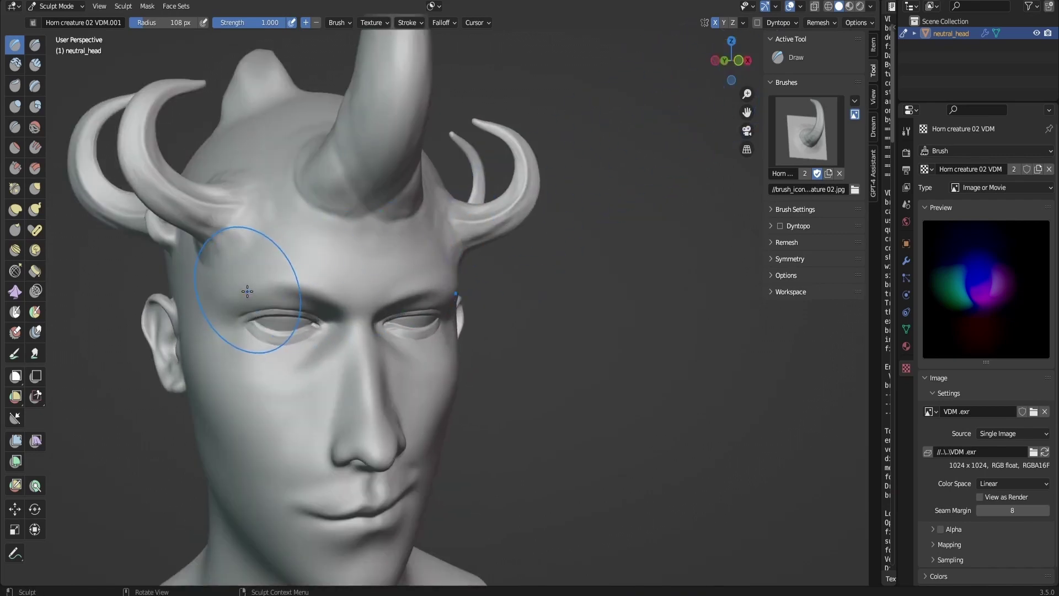
mouse_move(244, 293)
mouse_down()
mouse_move(256, 283)
mouse_move(254, 260)
mouse_move(276, 284)
mouse_move(276, 261)
mouse_move(316, 286)
mouse_move(323, 273)
mouse_move(340, 301)
mouse_move(346, 285)
mouse_up()
scroll(612, 165, down, 5)
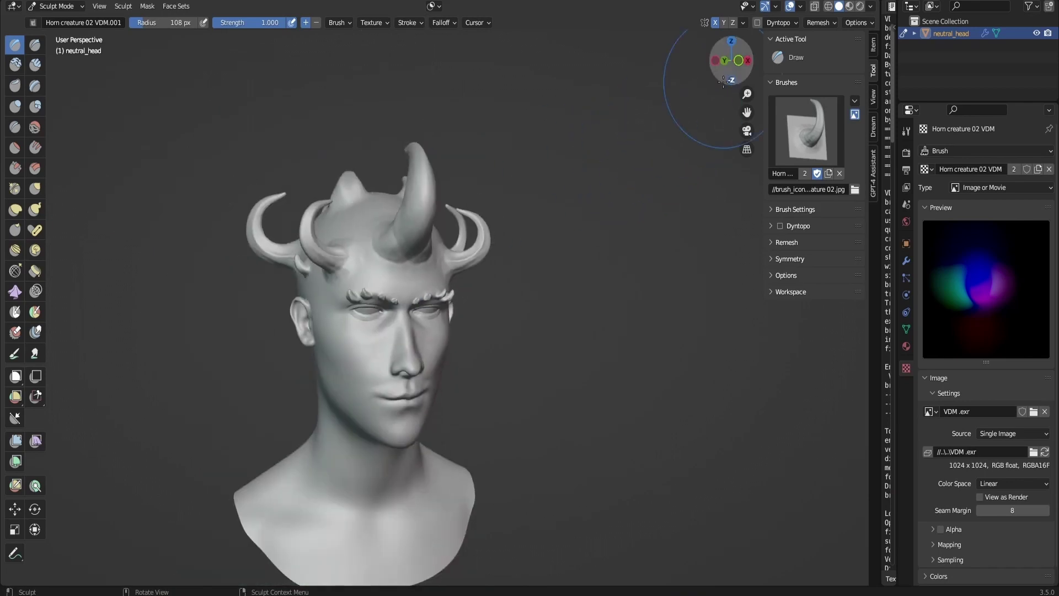
drag(731, 80, 626, 87)
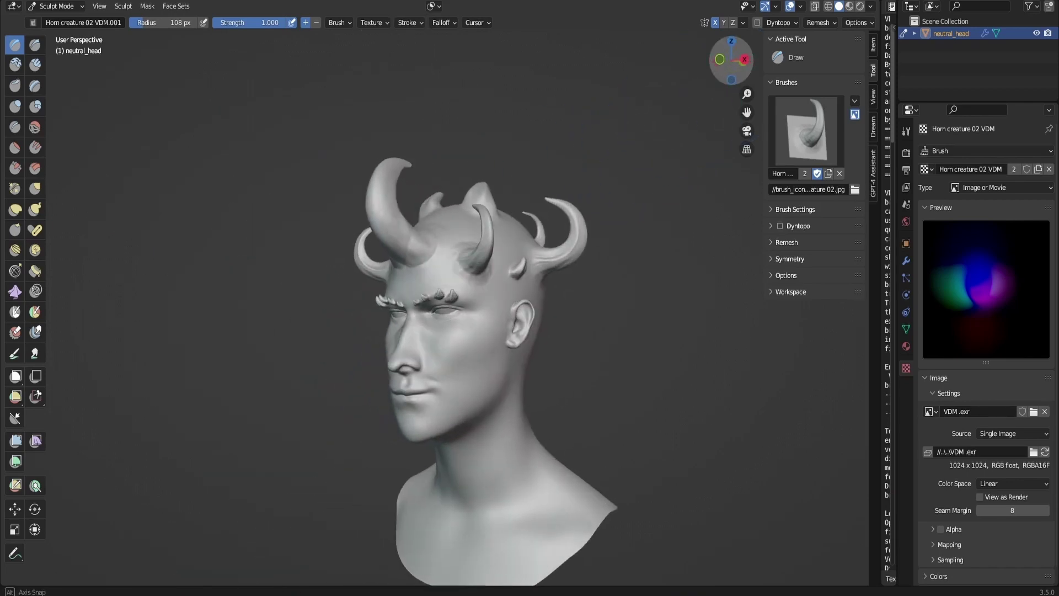
scroll(731, 60, up, 3)
drag(731, 81, 787, 82)
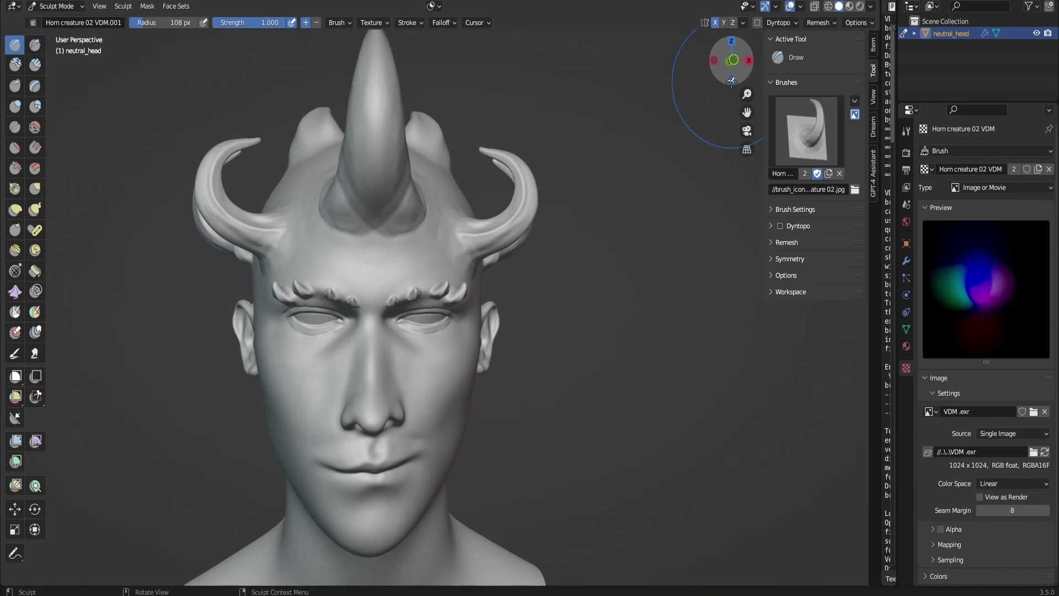
scroll(731, 81, down, 3)
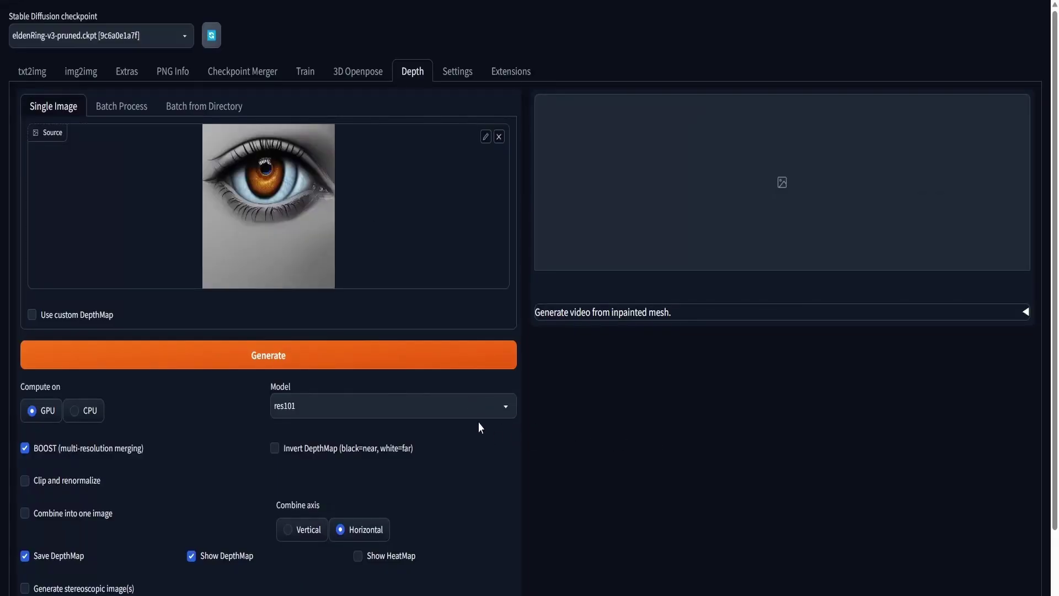
Switch to the Stable Diffusion web UI's Depth page and choose the zoedepth_n model for the eye image.
scroll(479, 422, down, 2)
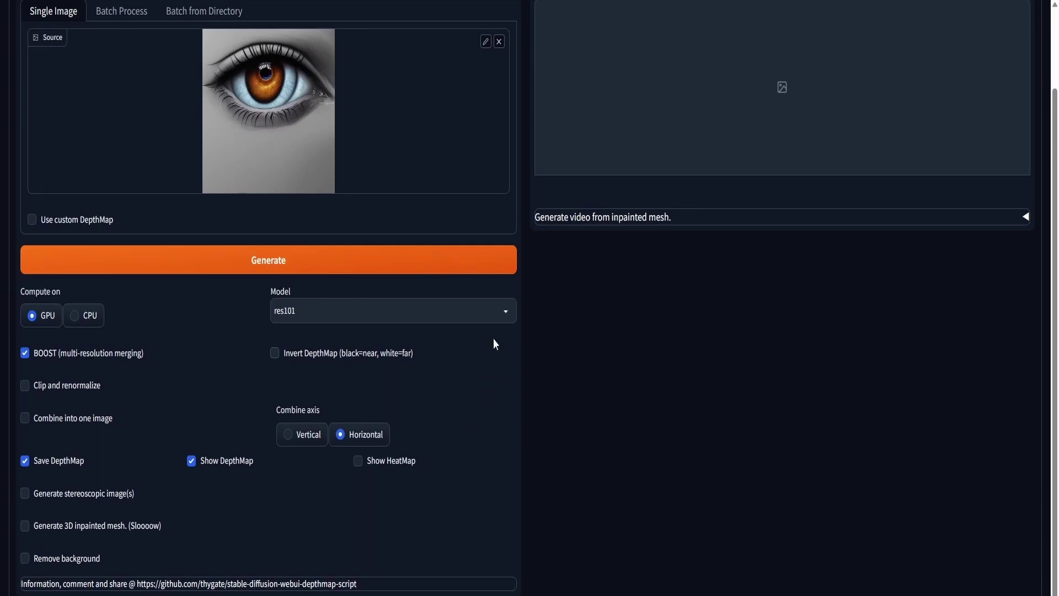
click(500, 319)
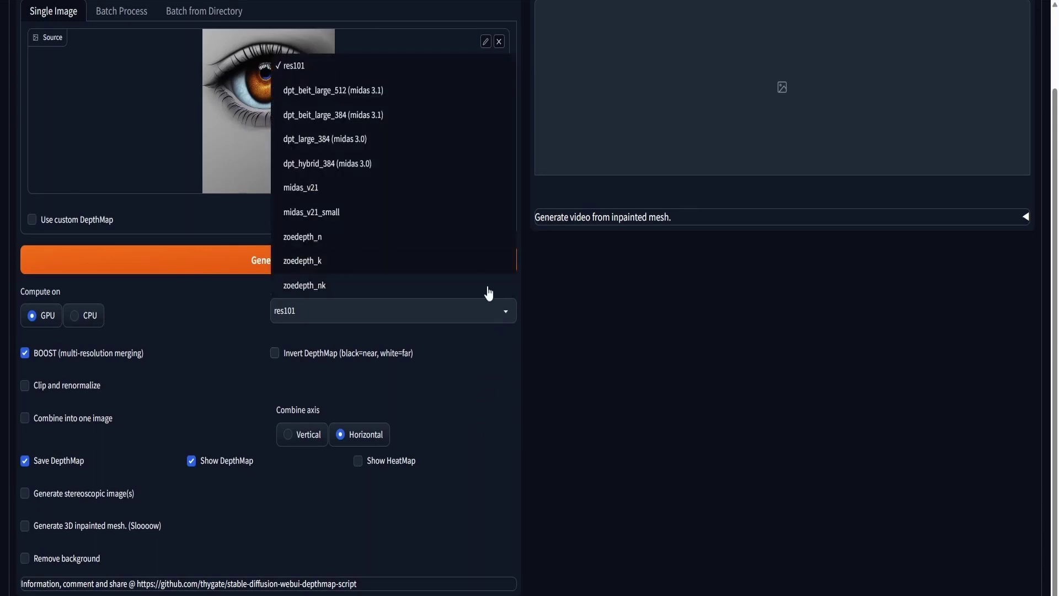
click(449, 238)
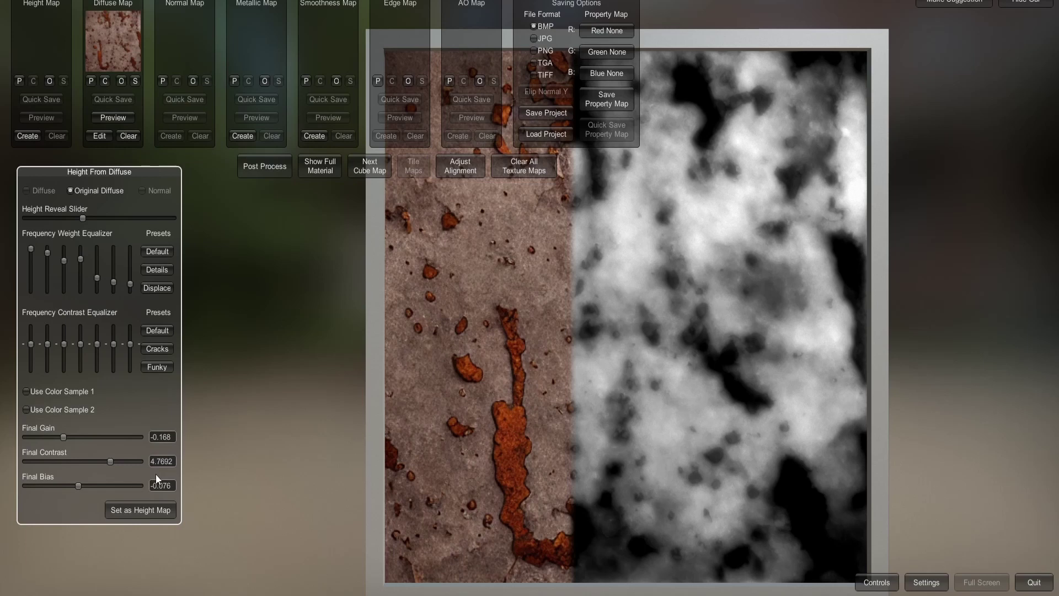
In Materialize, set the height map's final gain to -0.076, contrast to 3.1346 and bias to -0.086, and apply it as the height map.
drag(70, 438, 77, 487)
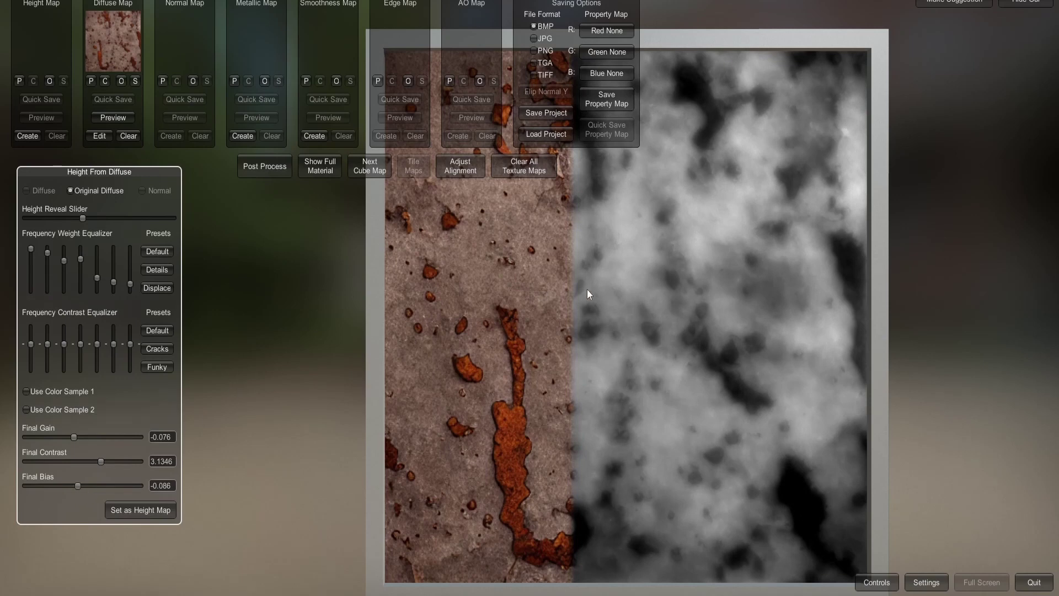
drag(88, 218, 98, 219)
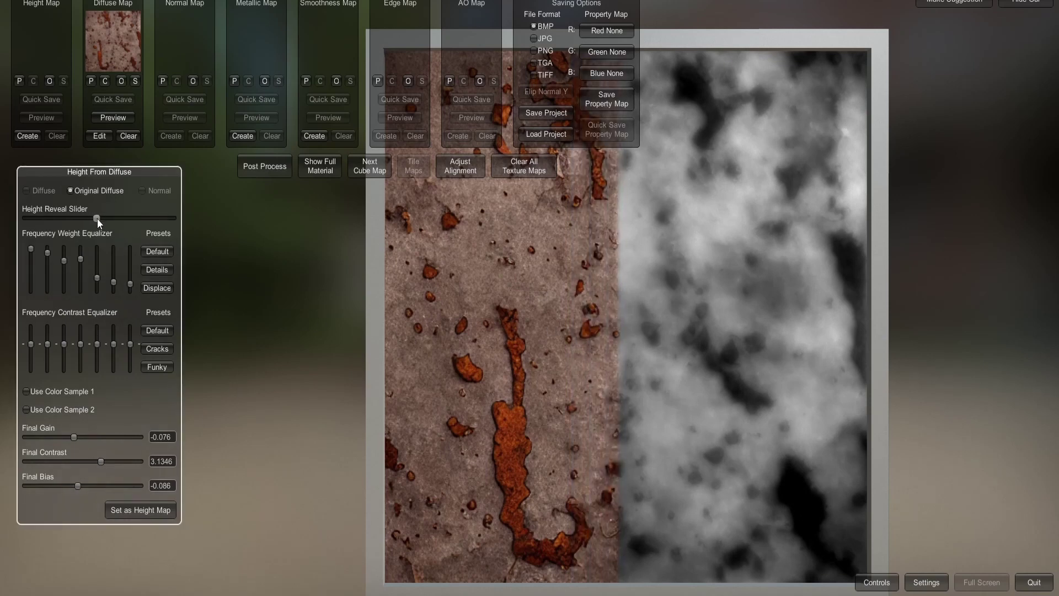
click(142, 508)
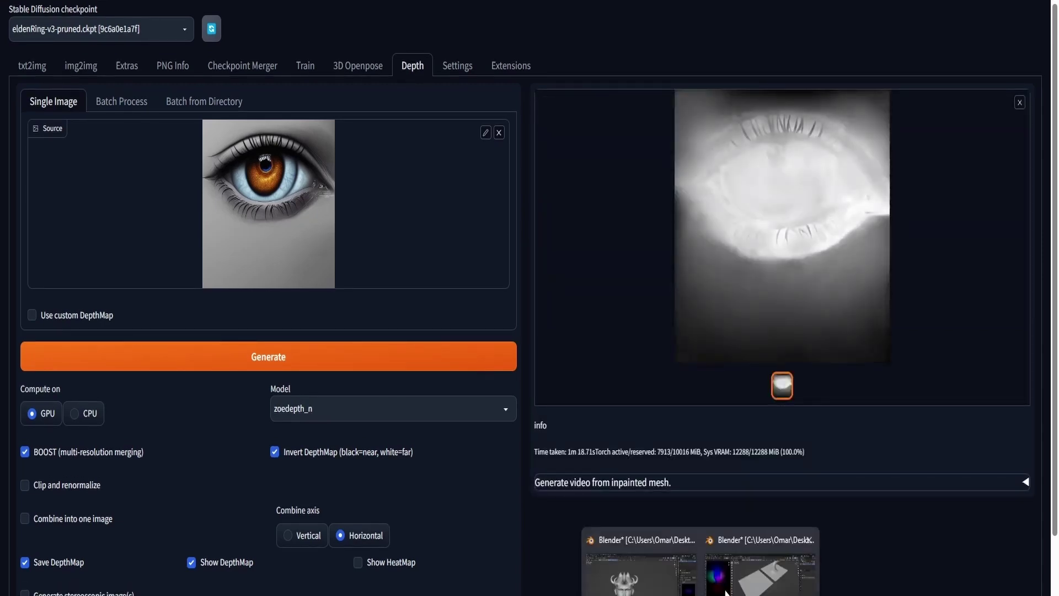
Switch to the Blender VDM baking file and add a new image texture to the sculpt brush.
click(731, 587)
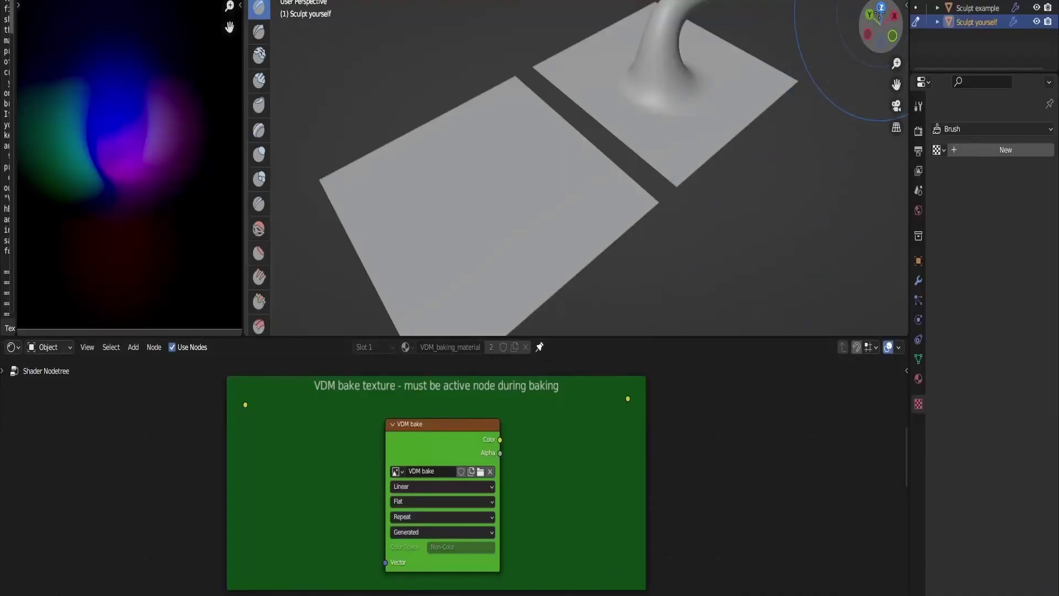
drag(880, 12, 879, 19)
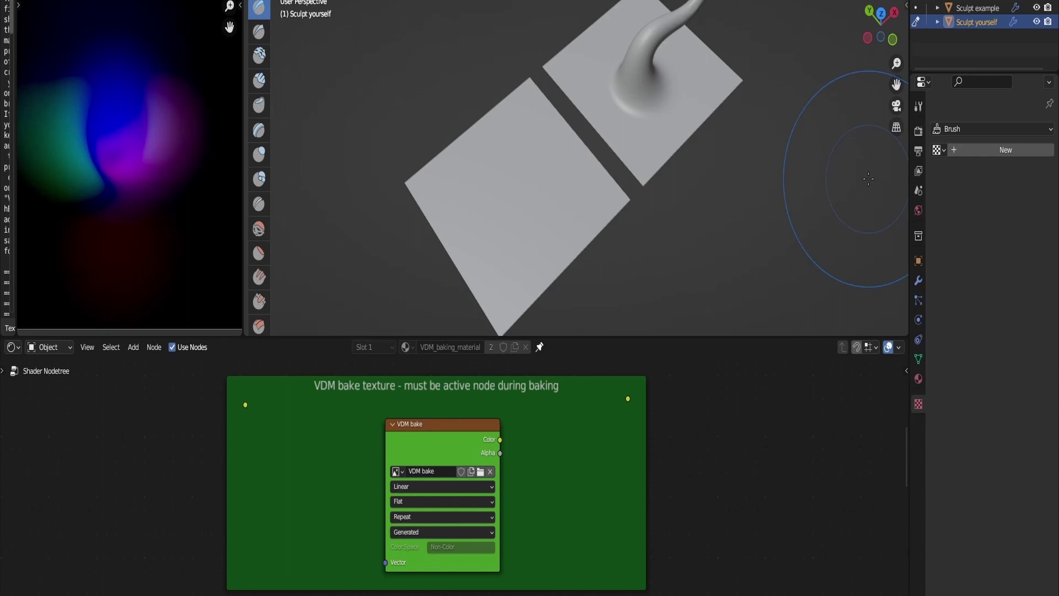
key(n)
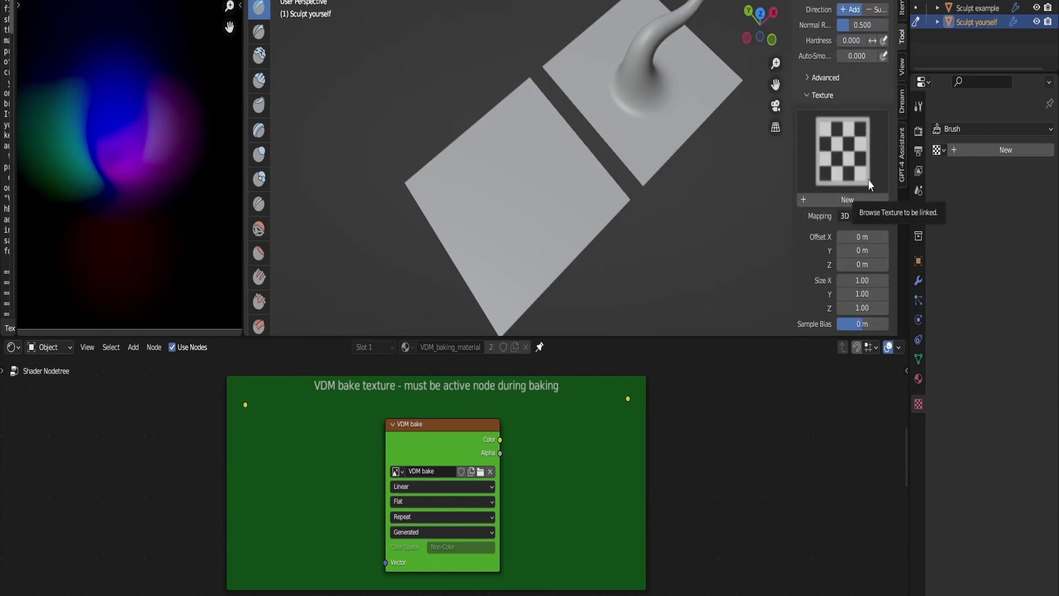
click(865, 200)
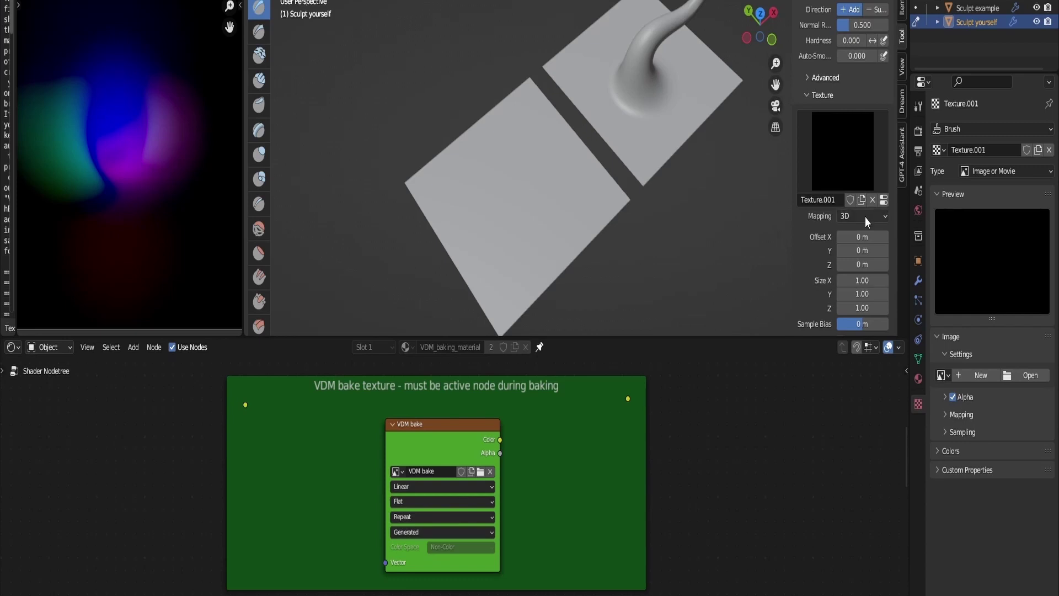
click(865, 217)
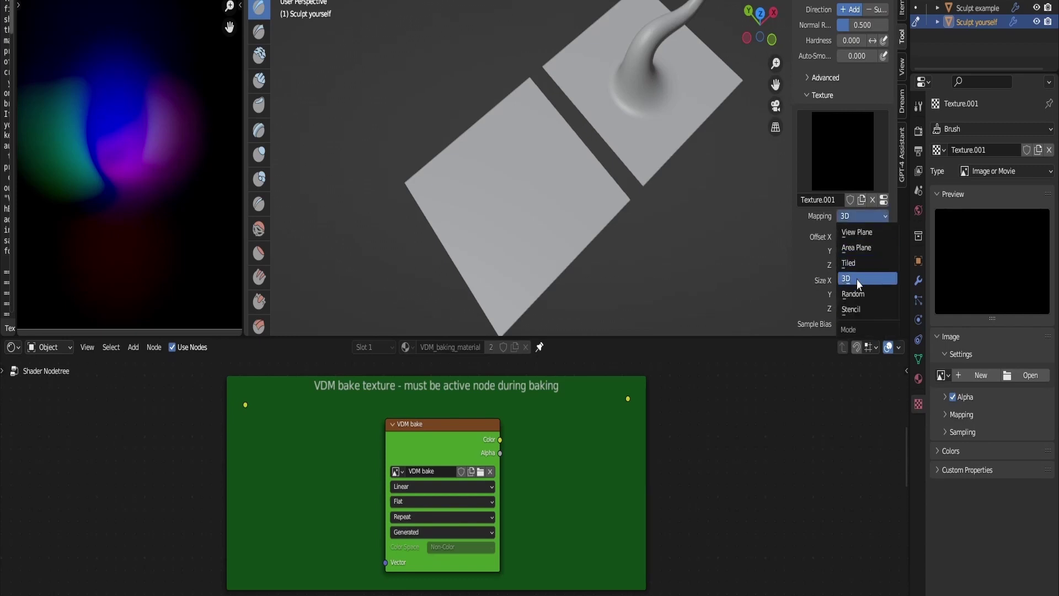
click(856, 279)
click(866, 213)
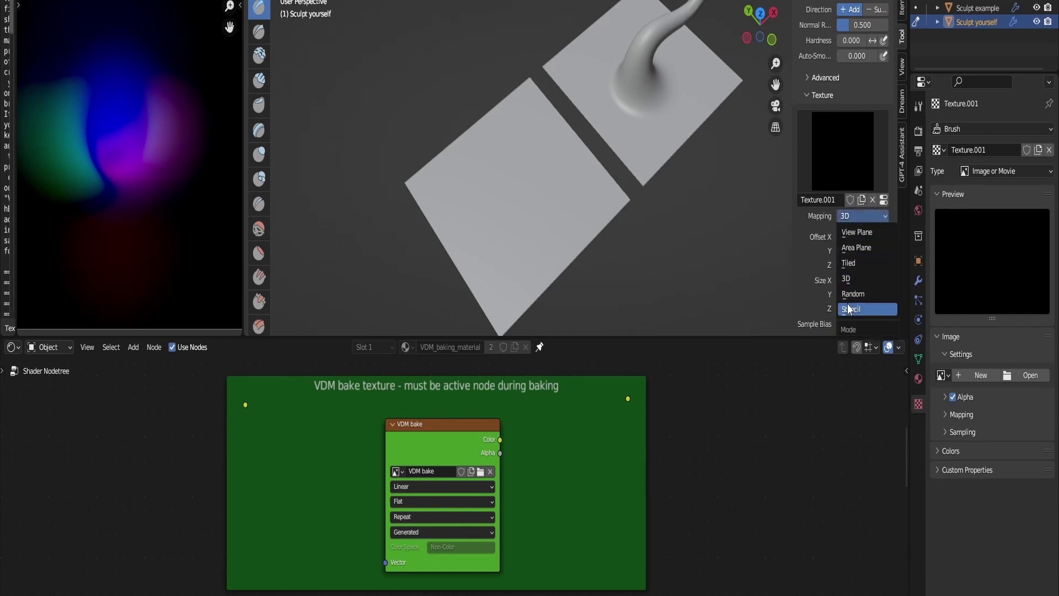
click(849, 308)
click(865, 214)
click(854, 278)
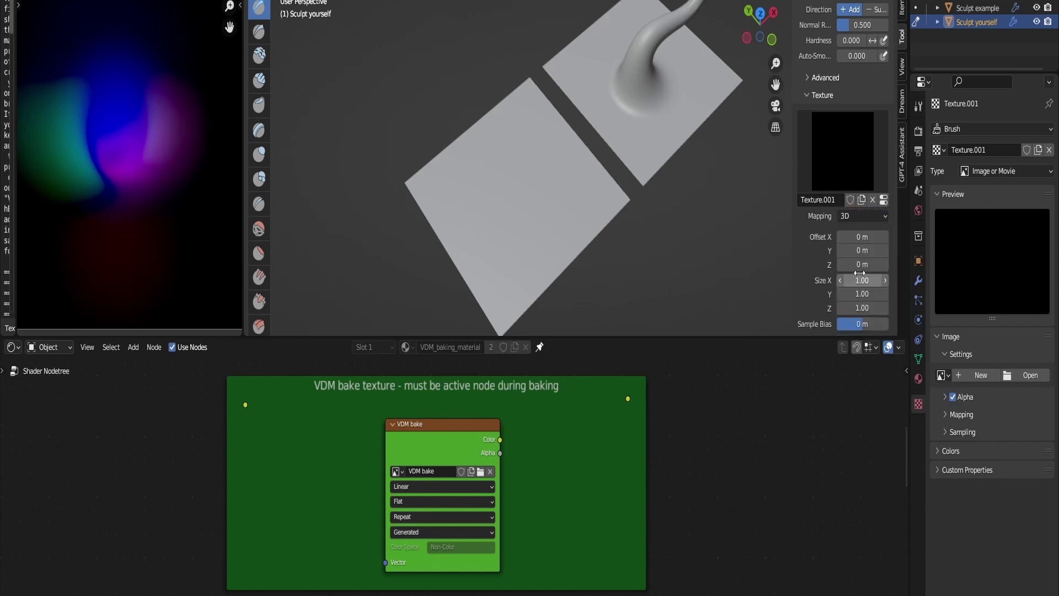
Sculpt the eye relief onto the flat plane from straight above, using the Draw brush with the eye depth map texture.
click(519, 192)
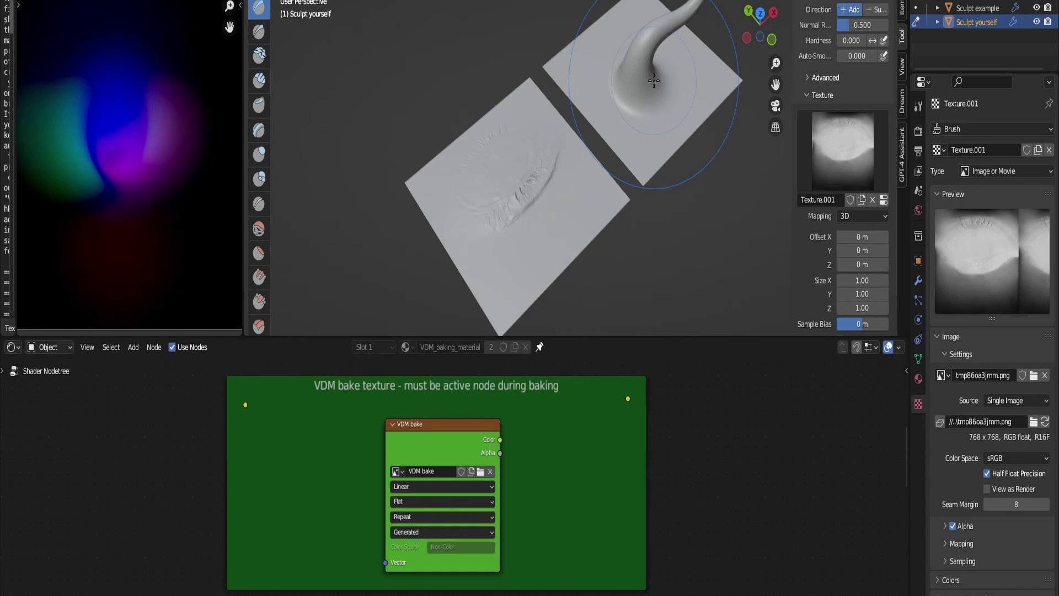
click(760, 12)
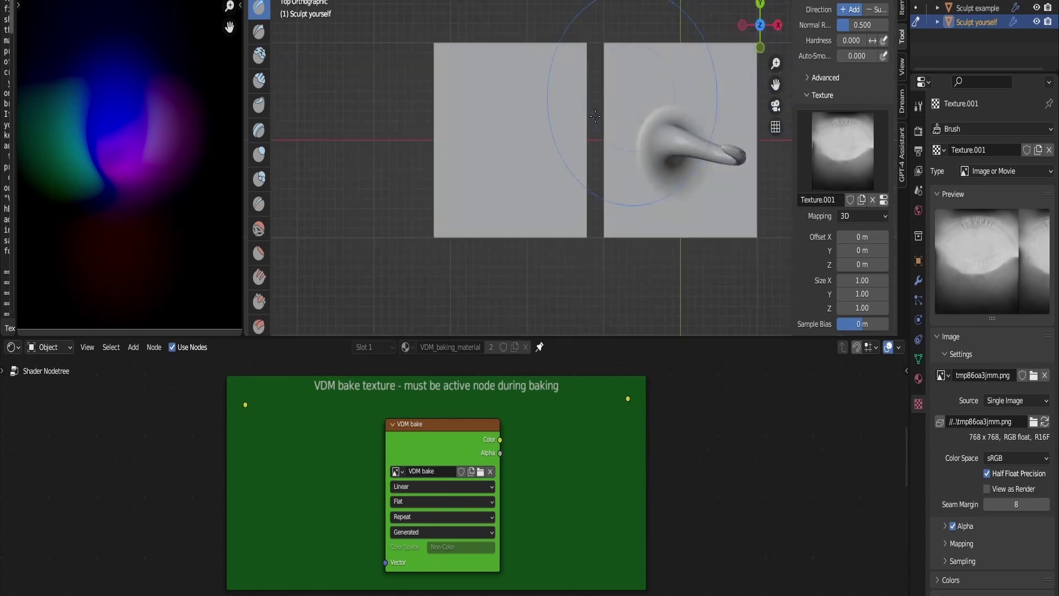
drag(776, 84, 776, 130)
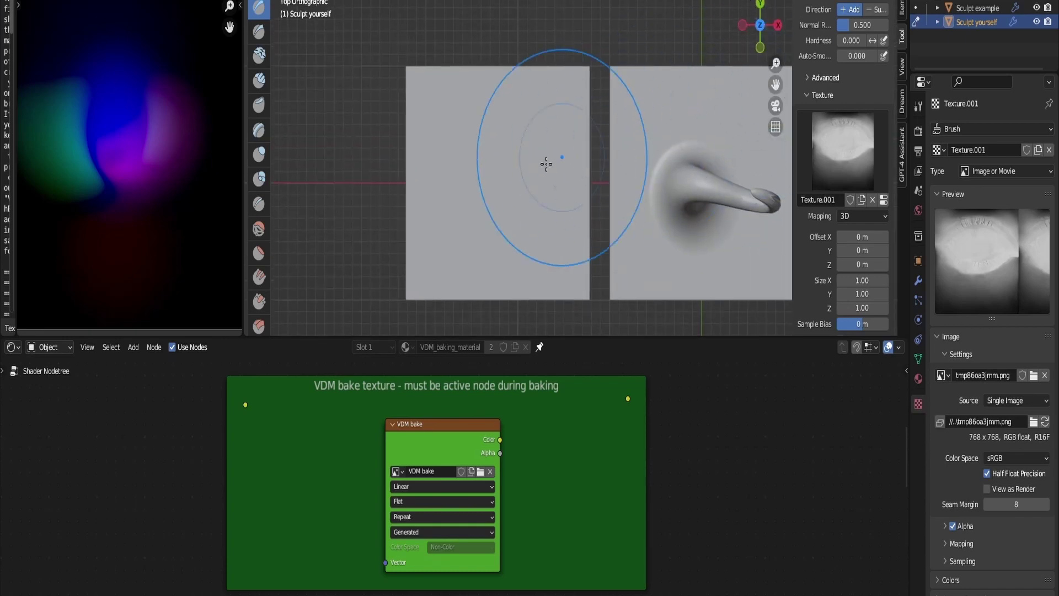
mouse_move(491, 167)
mouse_down()
mouse_move(486, 116)
mouse_move(530, 142)
mouse_move(456, 144)
mouse_up()
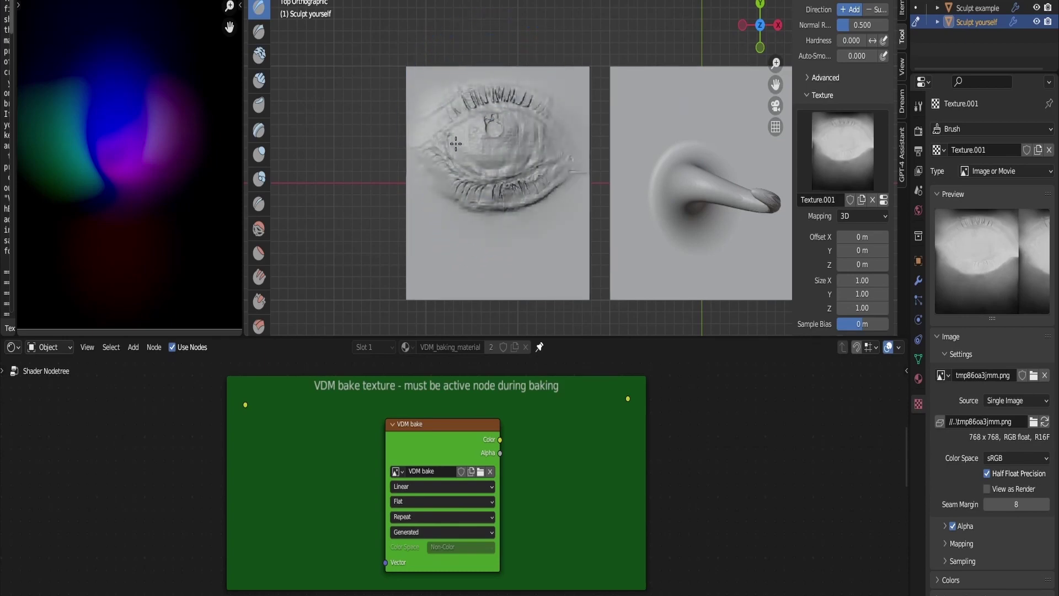
drag(529, 121, 527, 161)
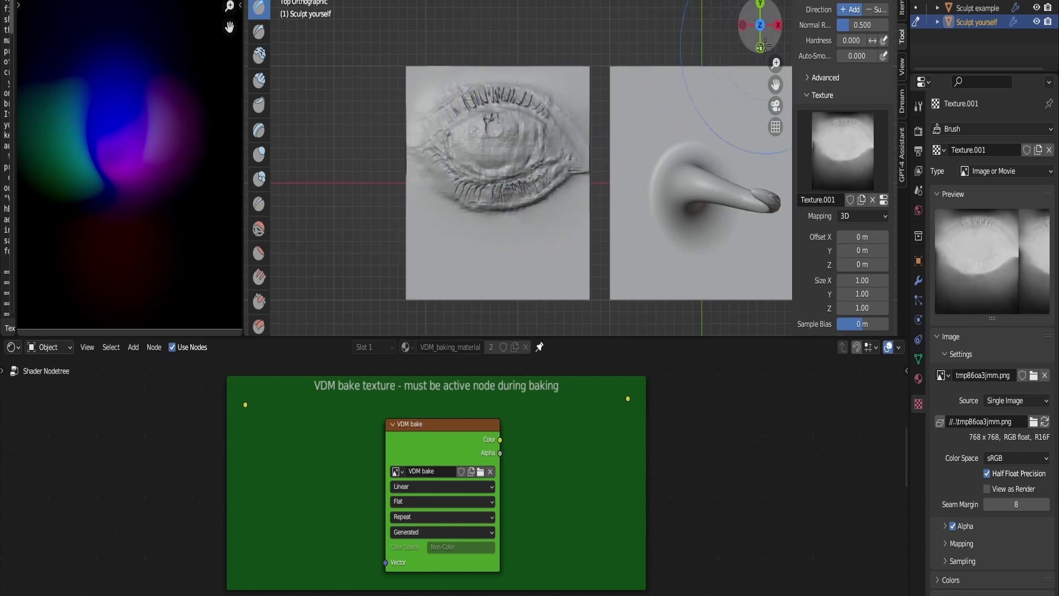
mouse_move(768, 29)
mouse_down()
mouse_move(748, 10)
mouse_move(725, 10)
mouse_move(756, 22)
mouse_up()
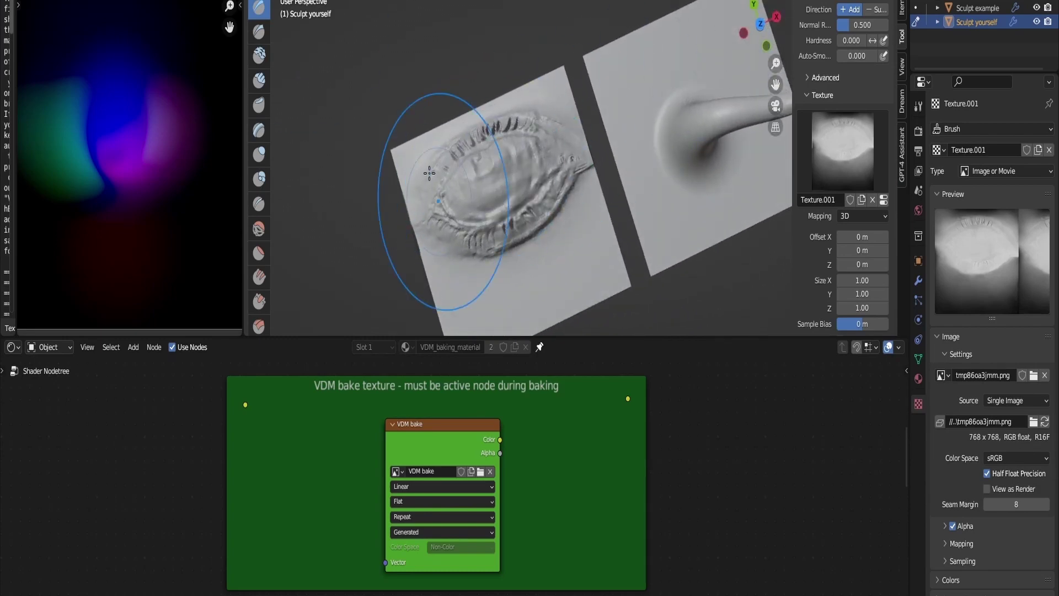
Refine the eye relief on the plane with the drawing brushes and reshape its raised form using the Elastic Deform brush's Tri-Scale Grab.
click(259, 32)
mouse_move(439, 156)
mouse_down()
mouse_move(449, 147)
mouse_move(505, 235)
mouse_up()
click(258, 8)
click(882, 200)
scroll(846, 177, up, 1)
middle_drag(461, 214, 538, 135)
scroll(259, 220, down, 5)
click(259, 232)
drag(510, 190, 588, 227)
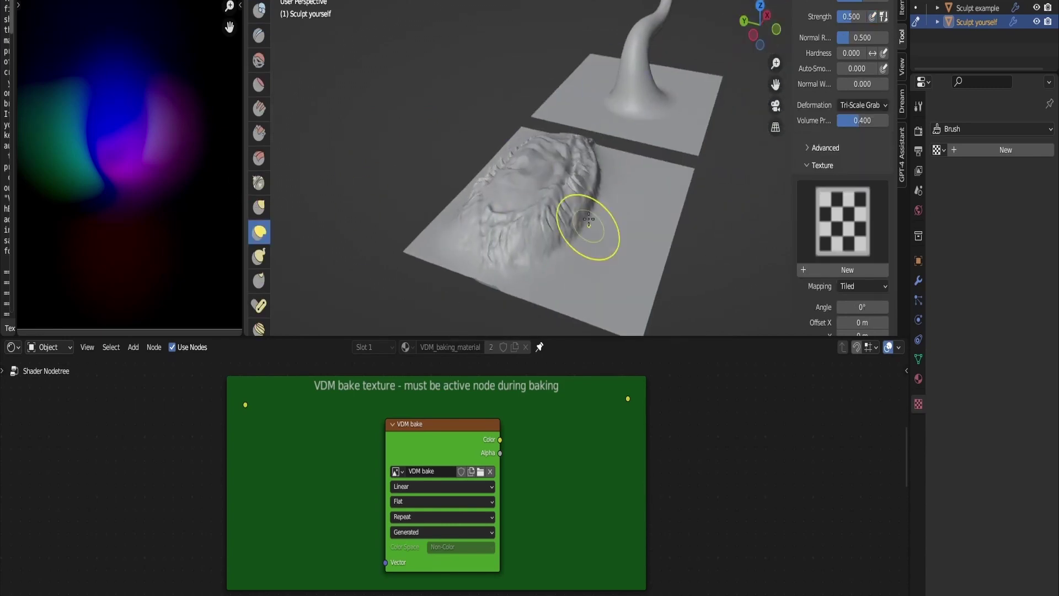
middle_drag(677, 40, 525, 171)
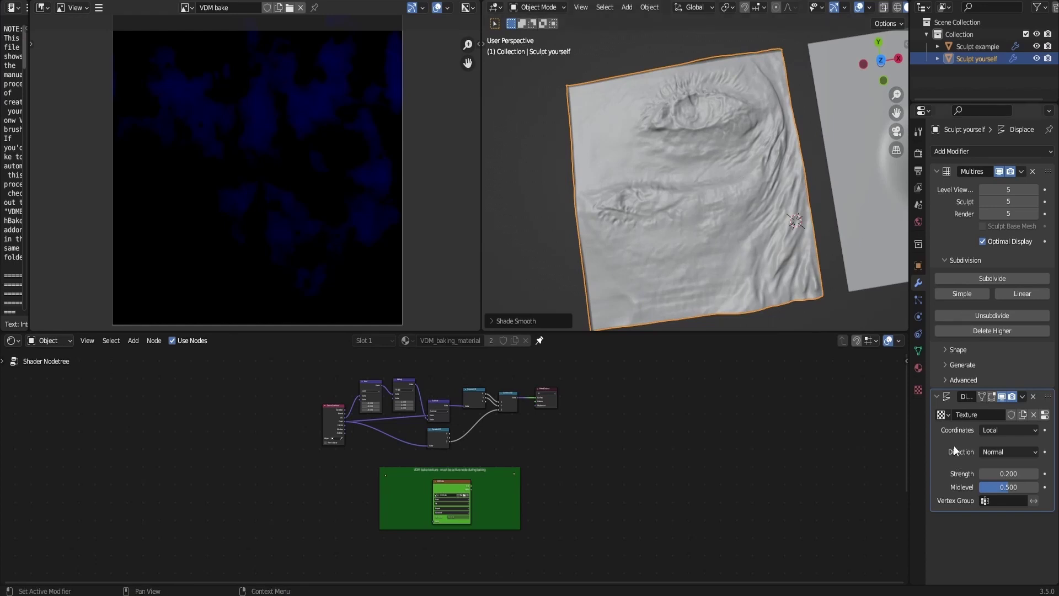
Apply the Displace modifier on the sculpted creature plane and bake its Emit pass to the VDM bake image texture.
key(ctrl+a)
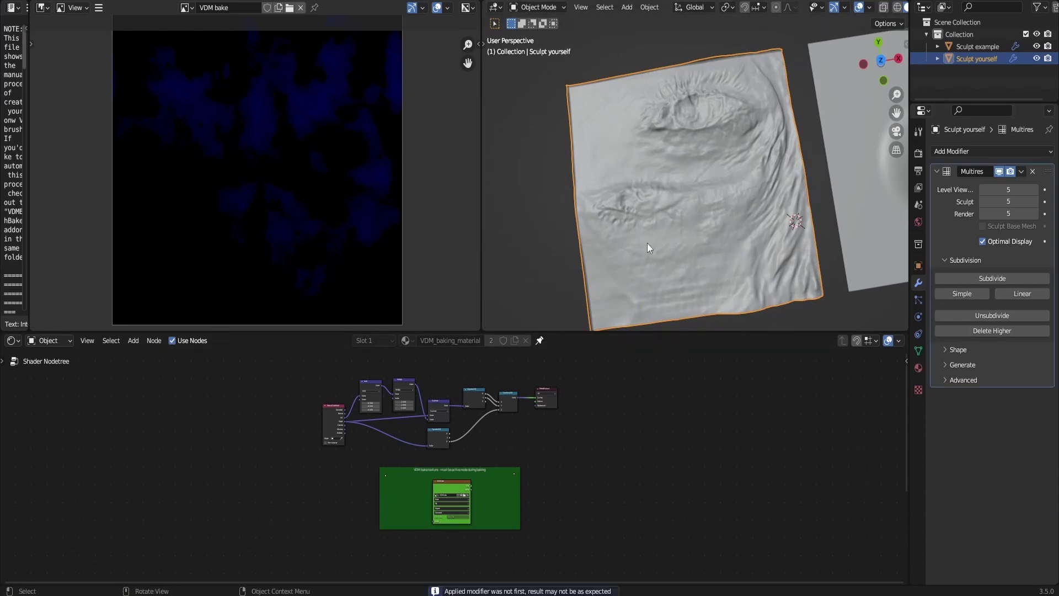
click(919, 154)
click(458, 483)
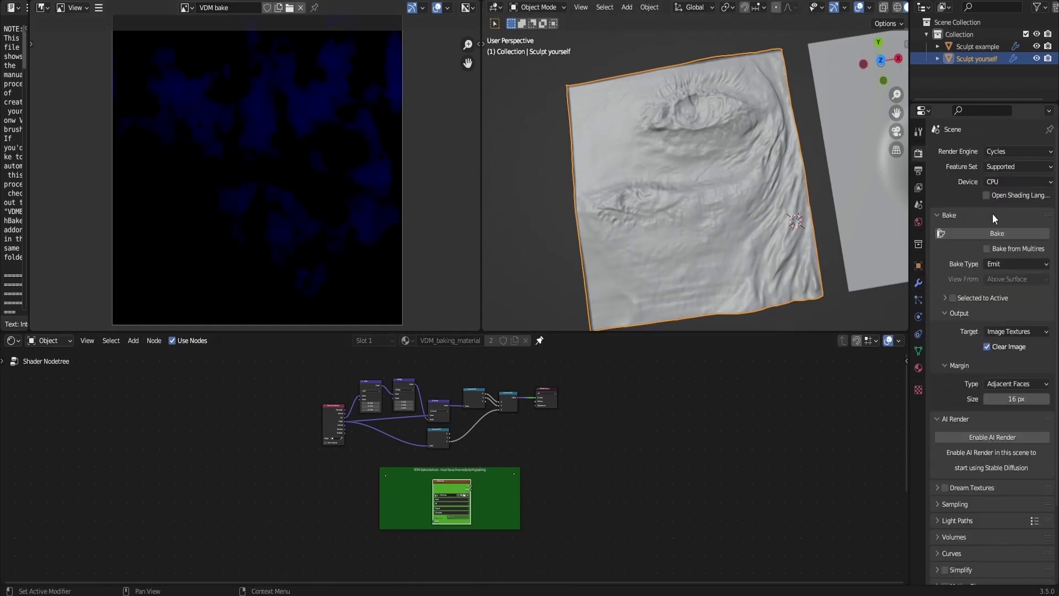
click(1001, 231)
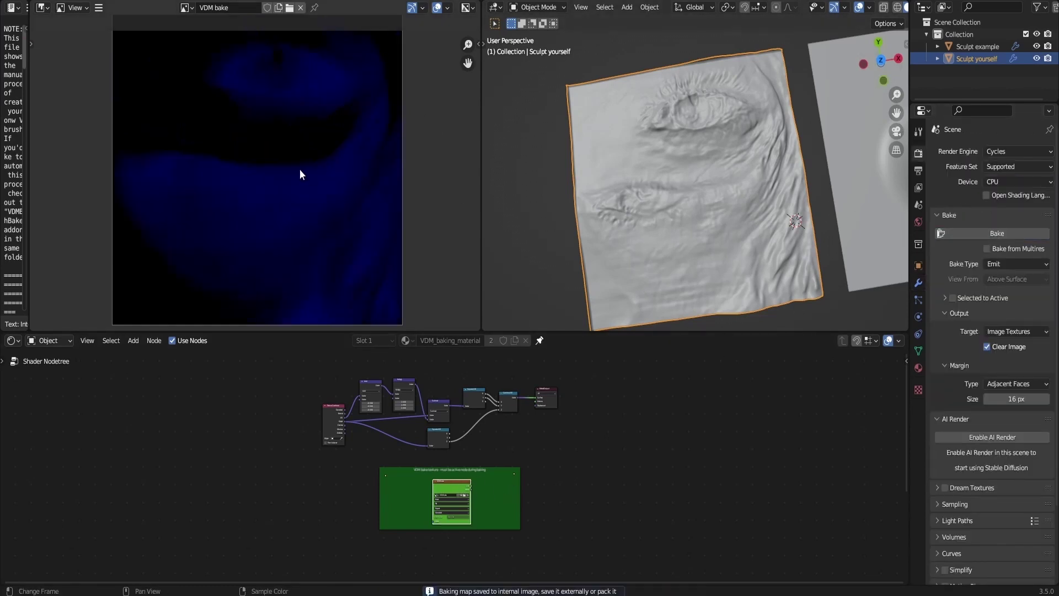
scroll(300, 174, down, 2)
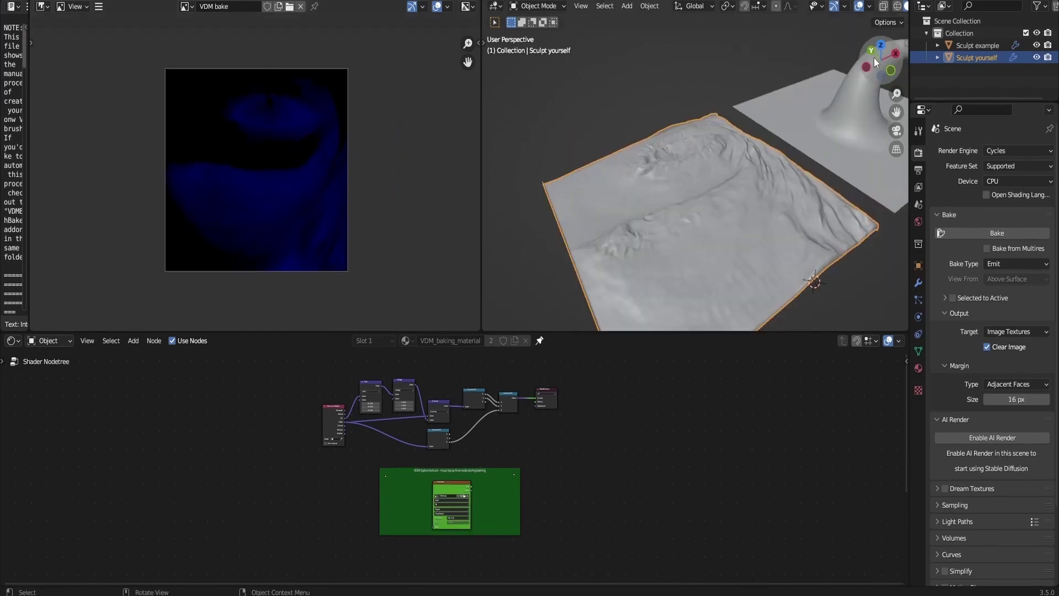
drag(881, 60, 830, 92)
click(919, 283)
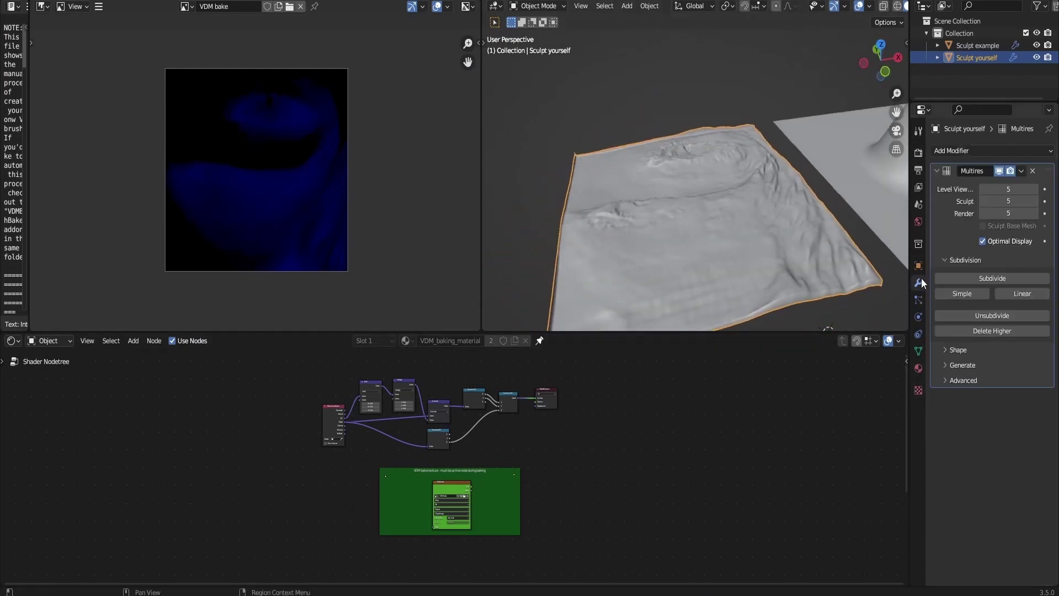
drag(892, 62, 883, 65)
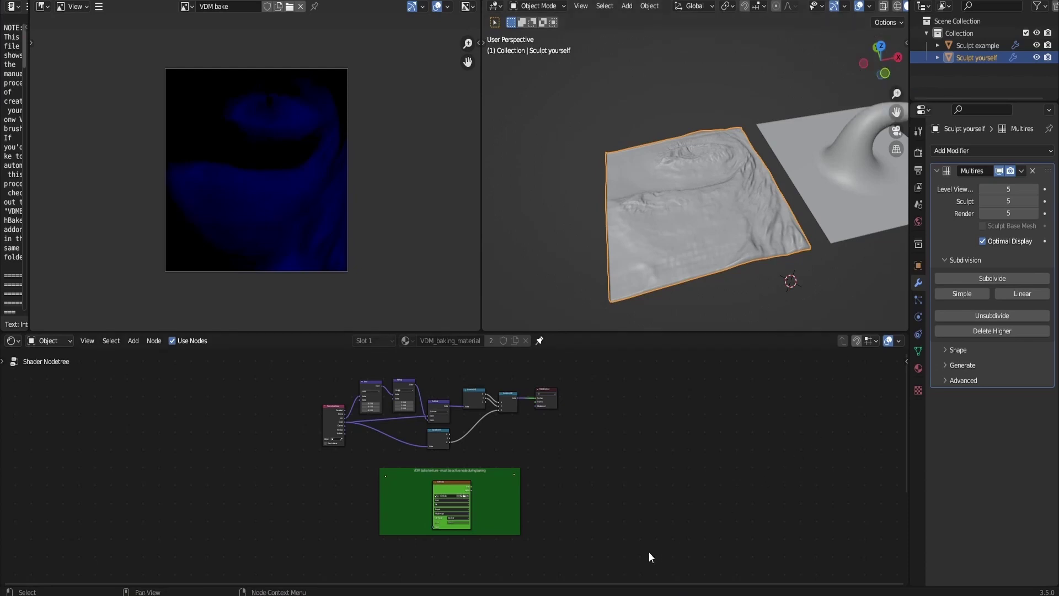
Switch to the Blender file with the horned head and stamp the creature relief on the back of the head.
mouse_move(740, 588)
click(661, 576)
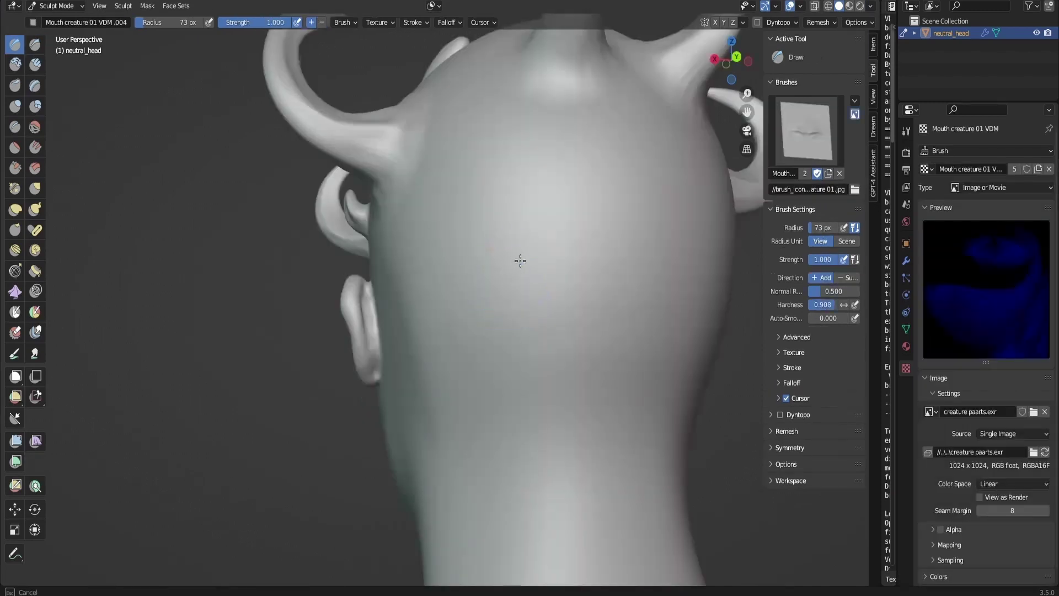
mouse_move(518, 260)
mouse_down()
mouse_move(558, 323)
mouse_move(534, 350)
mouse_move(538, 331)
mouse_up()
scroll(695, 127, down, 3)
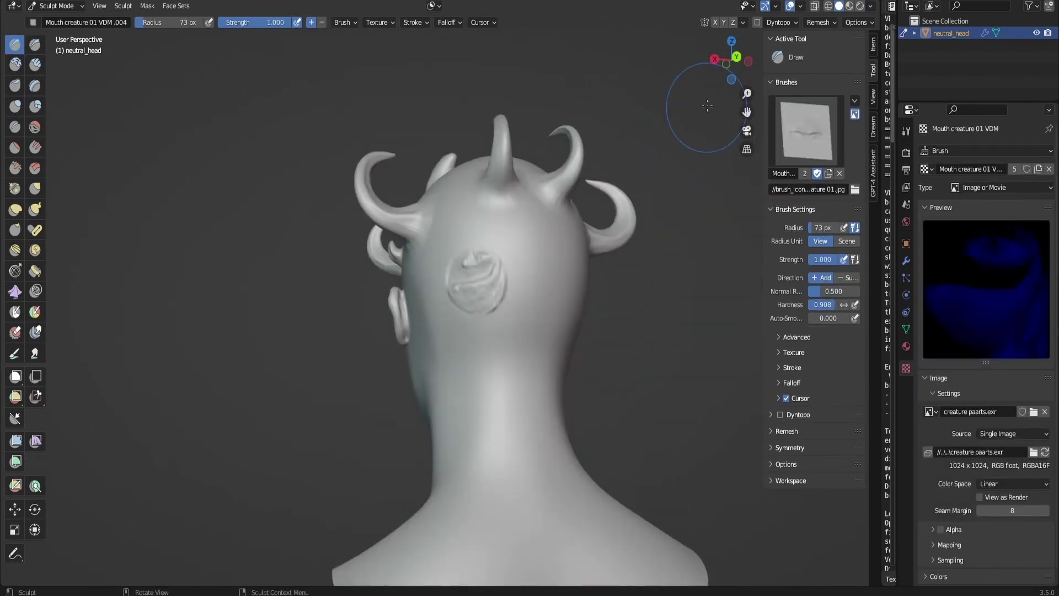
Stamp a larger creature relief on the side of the head, just behind the ear.
drag(708, 104, 753, 114)
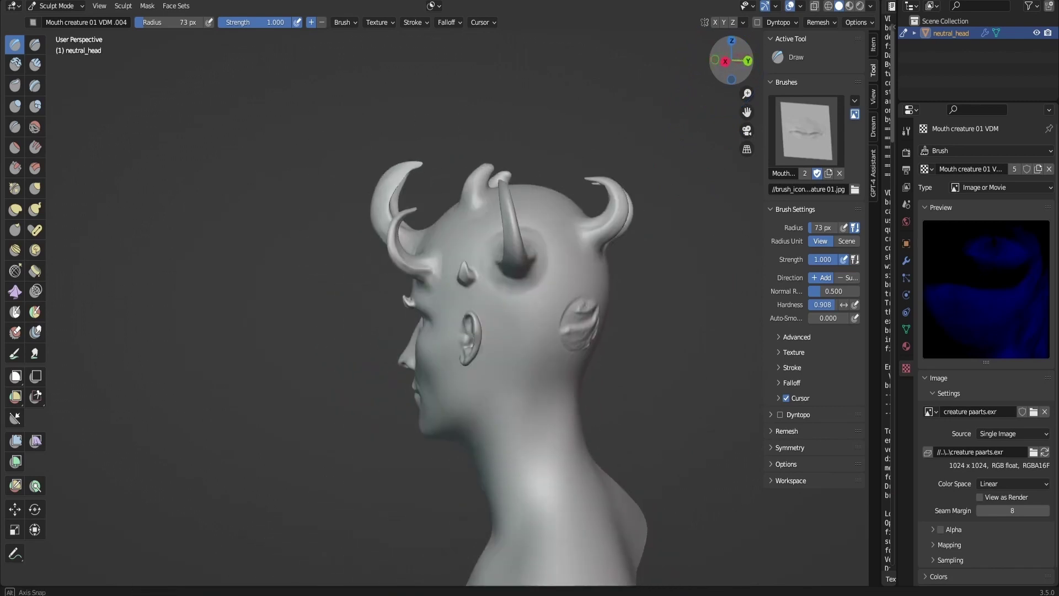
scroll(514, 358, up, 3)
mouse_move(594, 412)
mouse_down()
mouse_move(640, 475)
mouse_move(629, 485)
mouse_up()
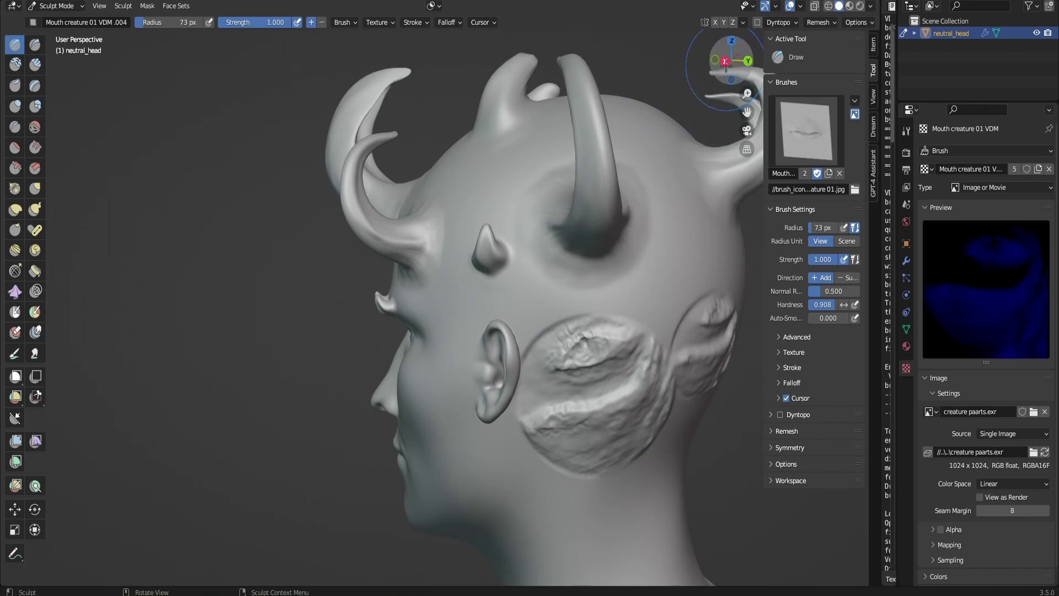
Set the brush radius to 137 px and blend the seam between the two creature reliefs behind the ear.
drag(699, 73, 651, 75)
key(f)
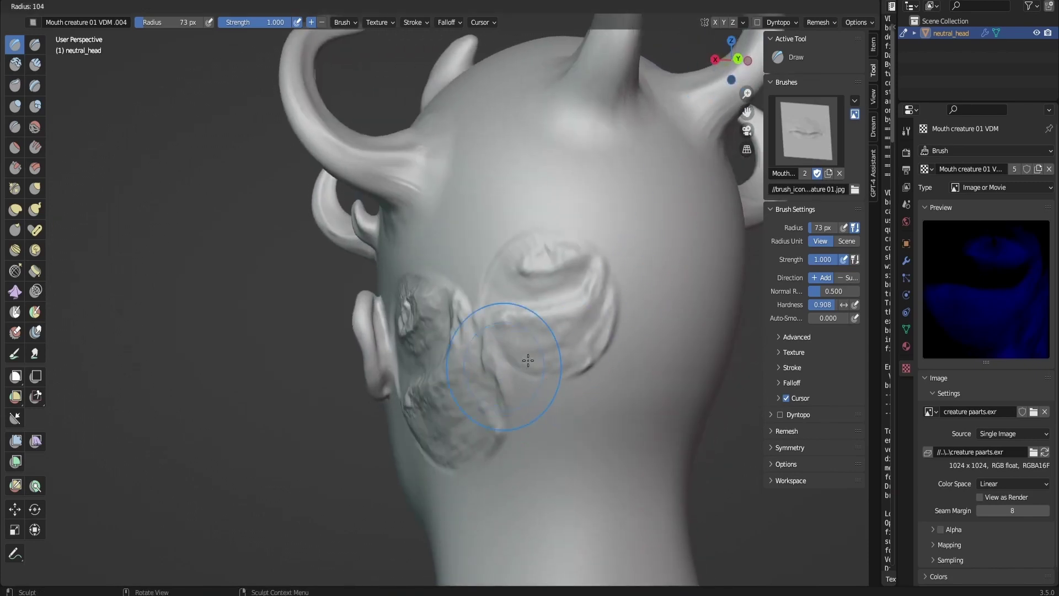
click(525, 360)
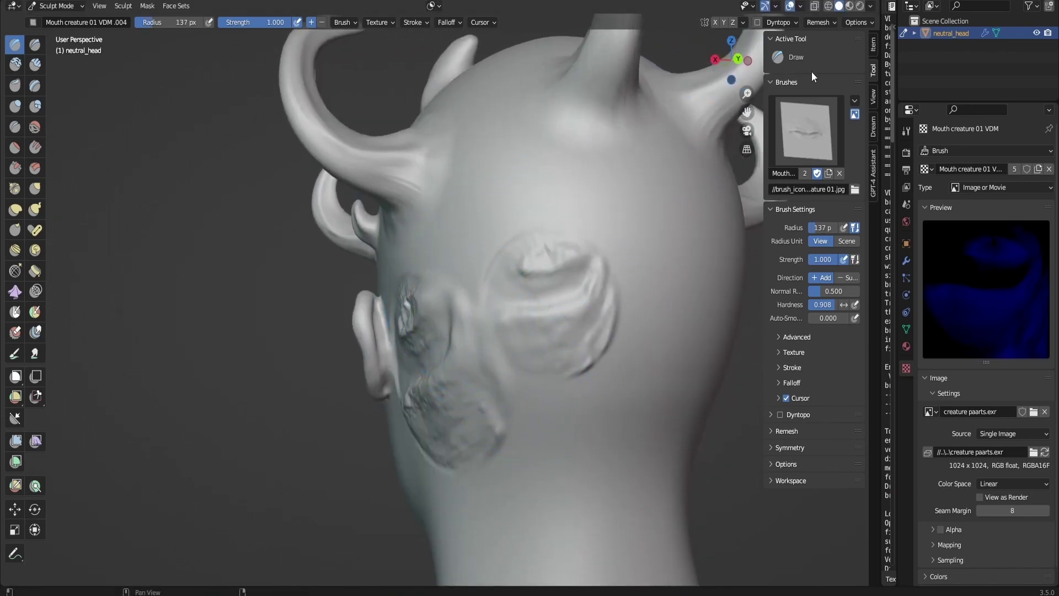
drag(729, 51, 743, 54)
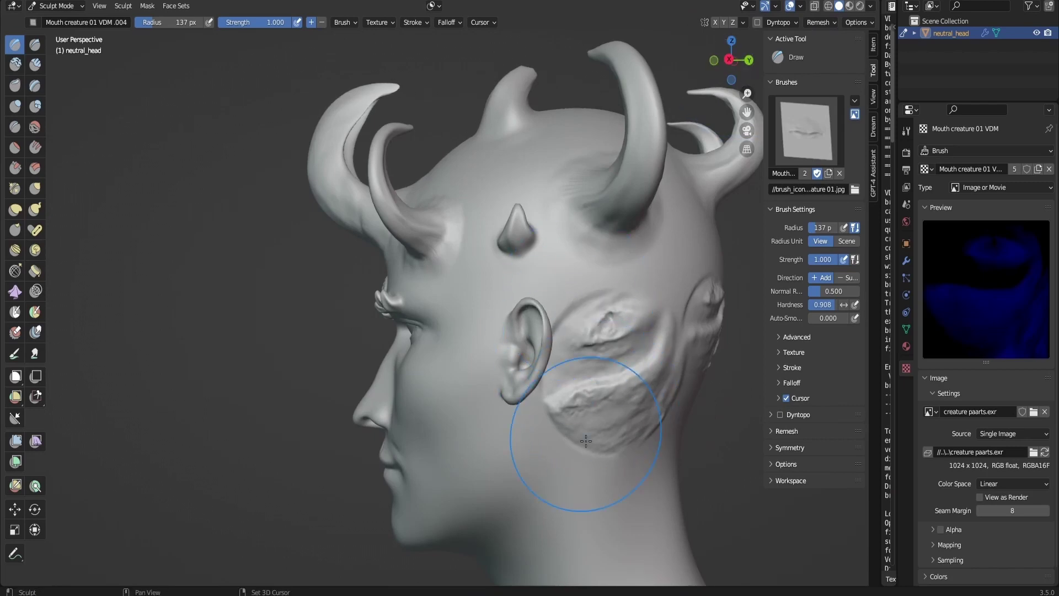
scroll(634, 337, up, 2)
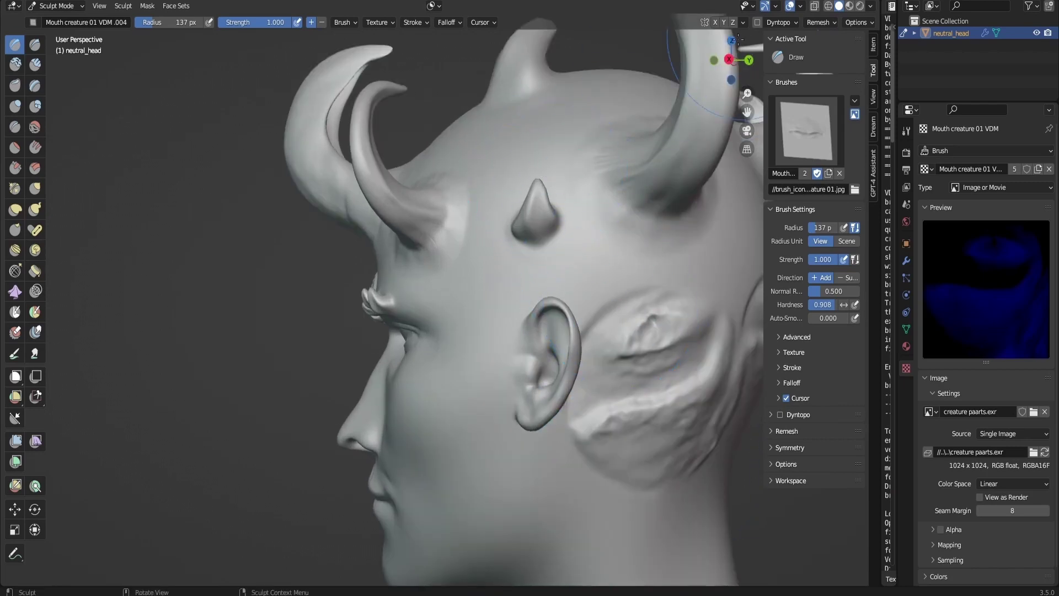
scroll(741, 48, down, 3)
drag(739, 51, 618, 54)
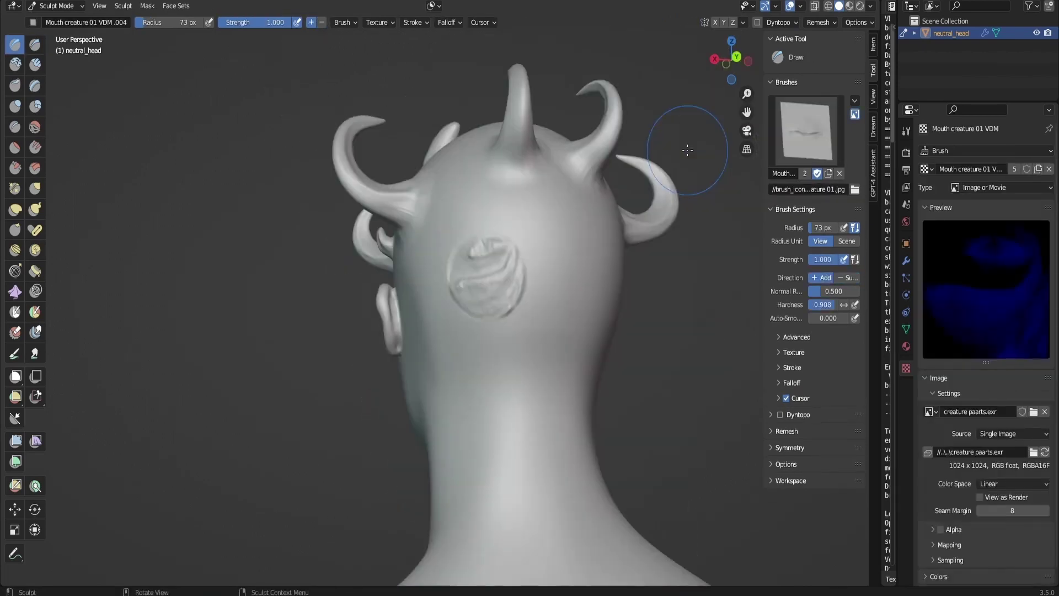
Stamp a large creature relief across the back of the head using the 137 px brush.
middle_drag(686, 130, 508, 379)
drag(509, 378, 607, 389)
scroll(513, 382, up, 2)
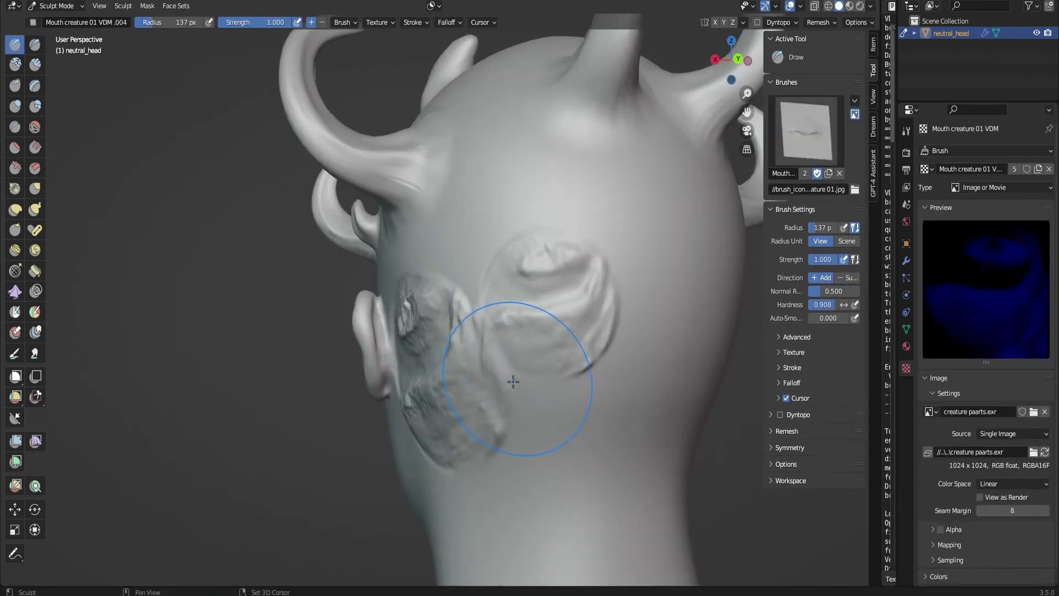
middle_drag(513, 382, 573, 300)
drag(723, 54, 737, 55)
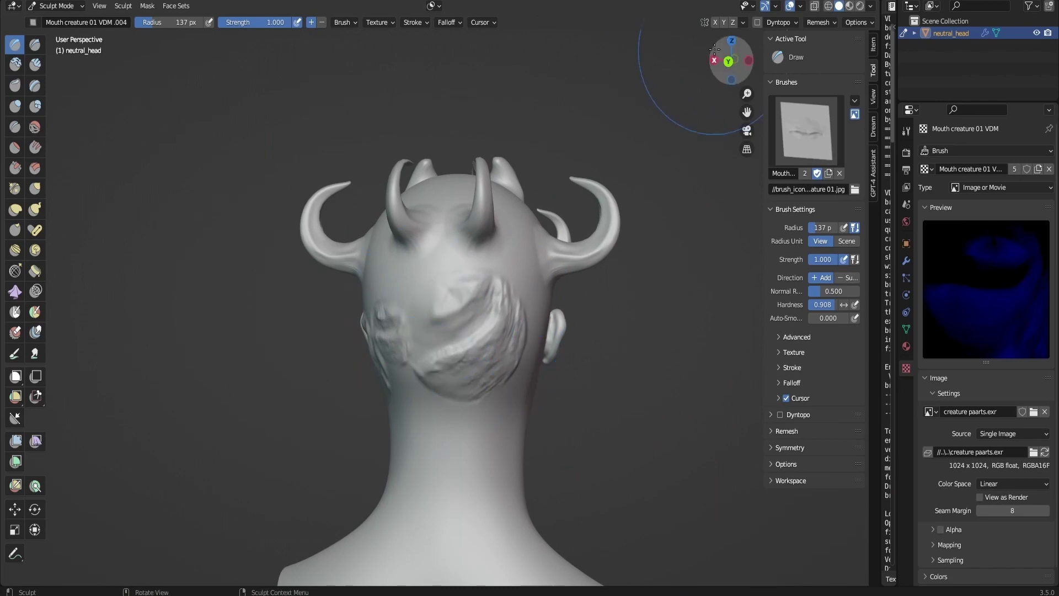
Stamp further creature reliefs onto the head's cheek and the side of the neck.
drag(715, 49, 612, 52)
drag(336, 350, 333, 407)
mouse_move(726, 58)
mouse_down()
mouse_move(759, 58)
mouse_move(290, 105)
mouse_move(483, 64)
mouse_move(691, 60)
mouse_move(564, 22)
mouse_move(574, 46)
mouse_move(823, 51)
mouse_move(947, 32)
mouse_move(539, 69)
mouse_up()
scroll(732, 99, up, 4)
scroll(732, 66, down, 2)
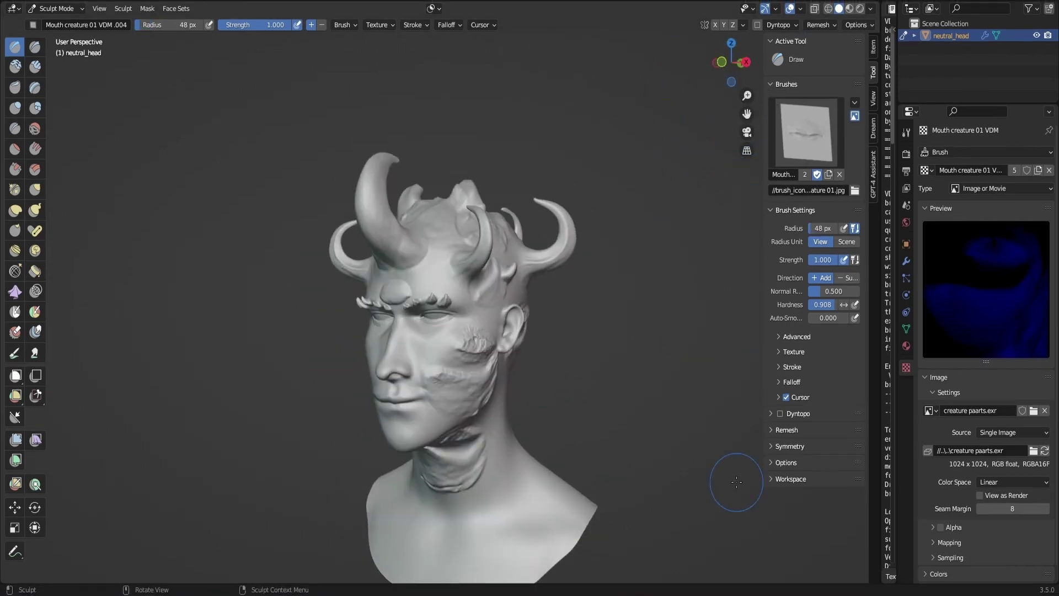
mouse_move(732, 61)
mouse_down()
mouse_move(712, 62)
mouse_move(782, 62)
mouse_up()
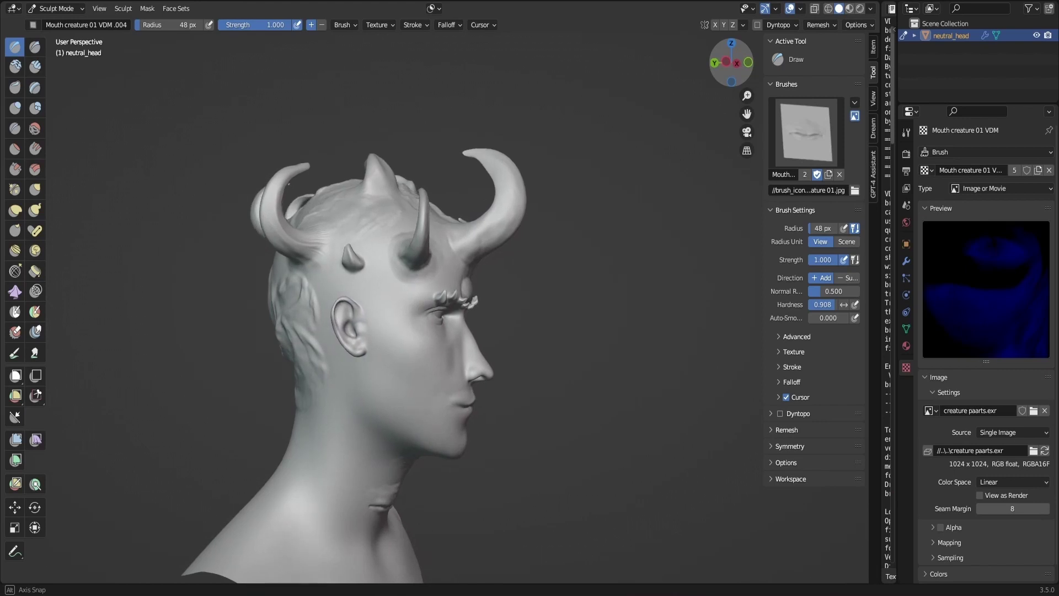
drag(779, 61, 669, 44)
drag(833, 62, 838, 61)
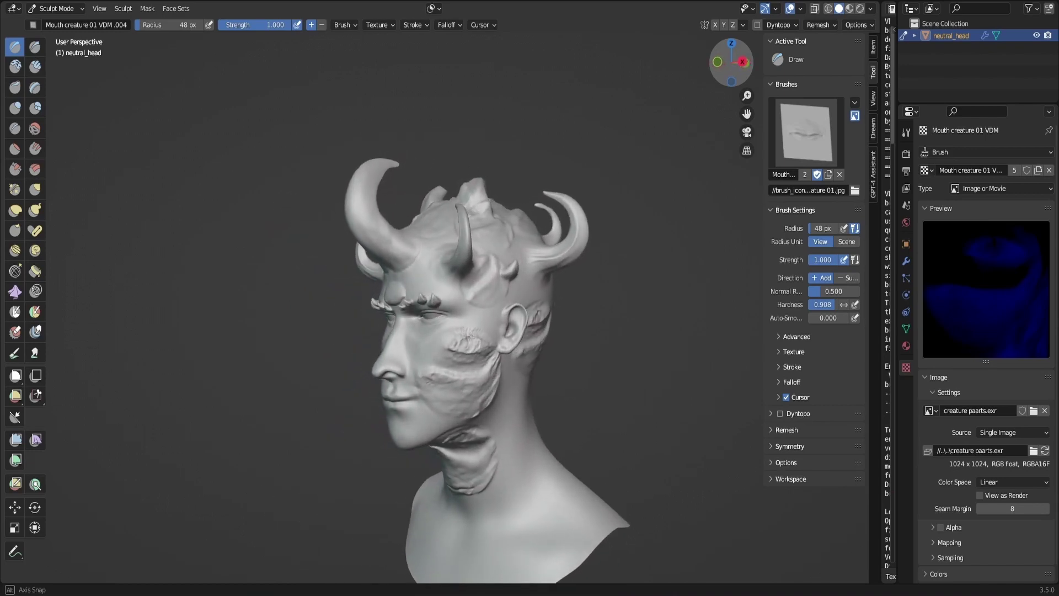